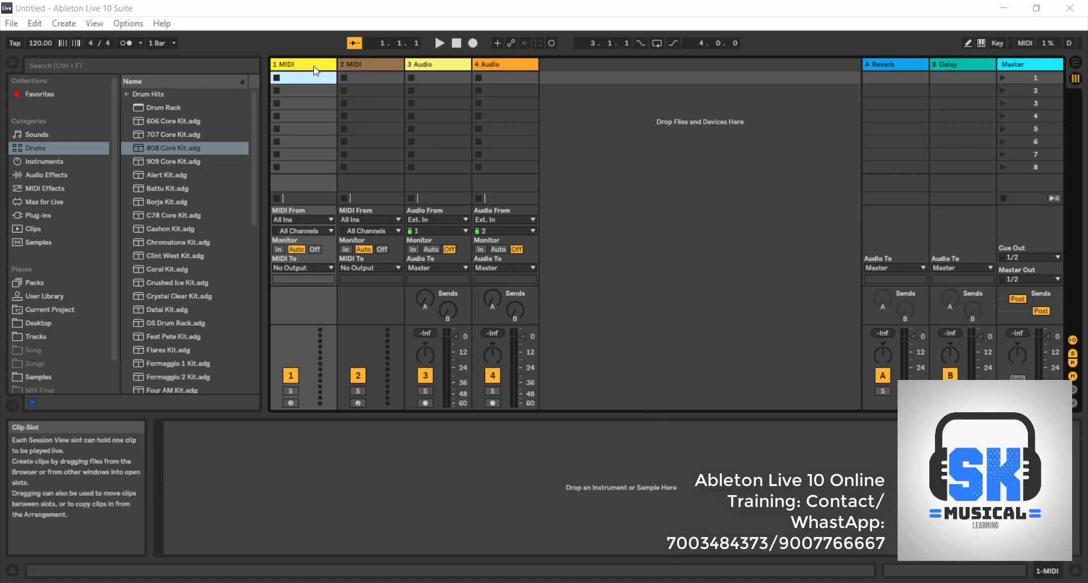
pyautogui.click(352, 67)
pyautogui.click(434, 69)
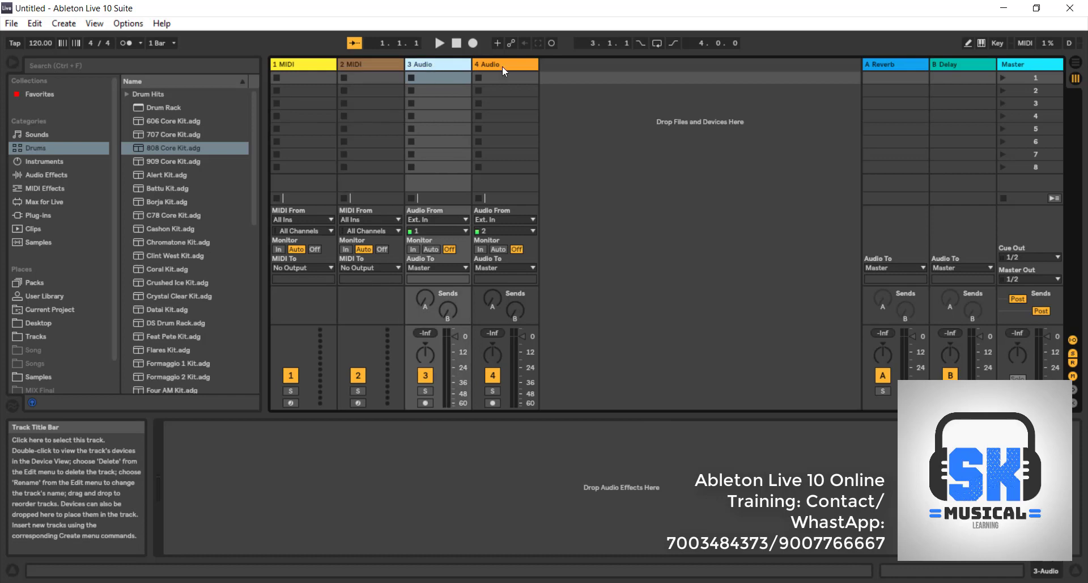
pyautogui.click(502, 66)
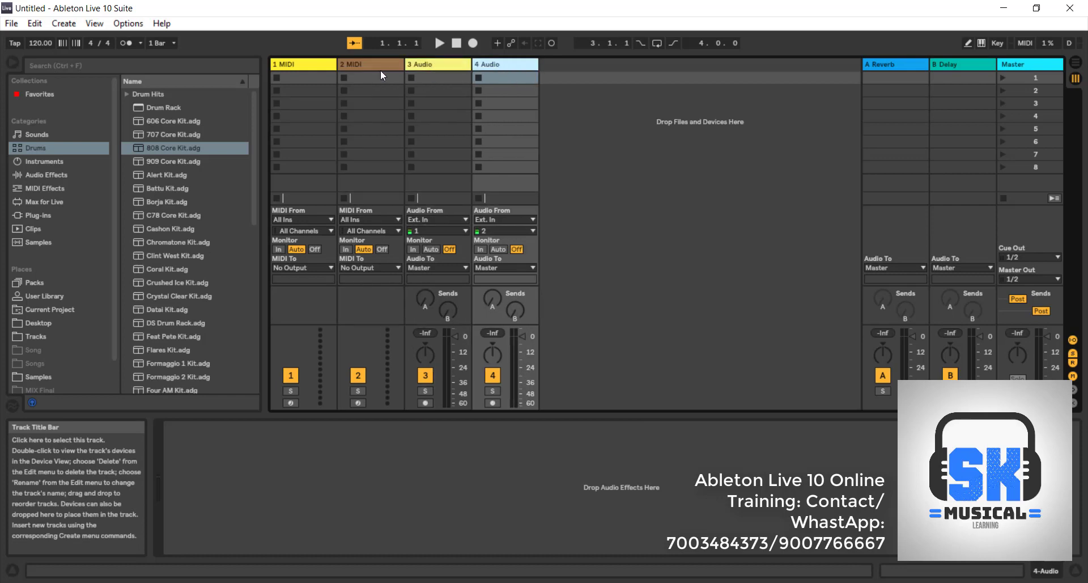
pyautogui.click(326, 66)
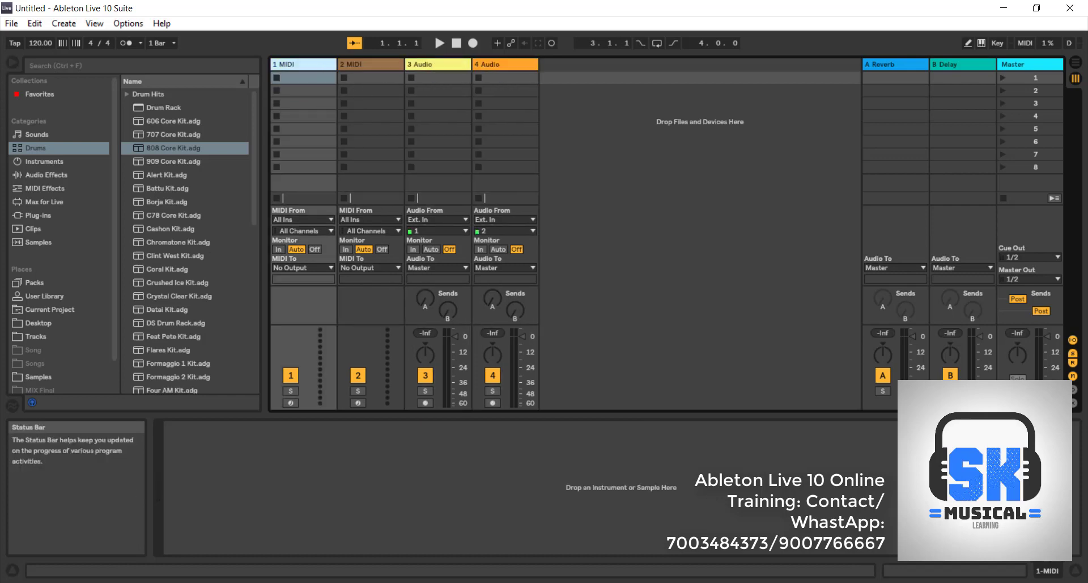
# - Import DHOLAK-090-04.wav from the Samples folder in File Explorer into the fifth clip slot of track 3 Audio
pyautogui.hotkey('alt', 'Tab')
pyautogui.scroll(-5, 833, 375)
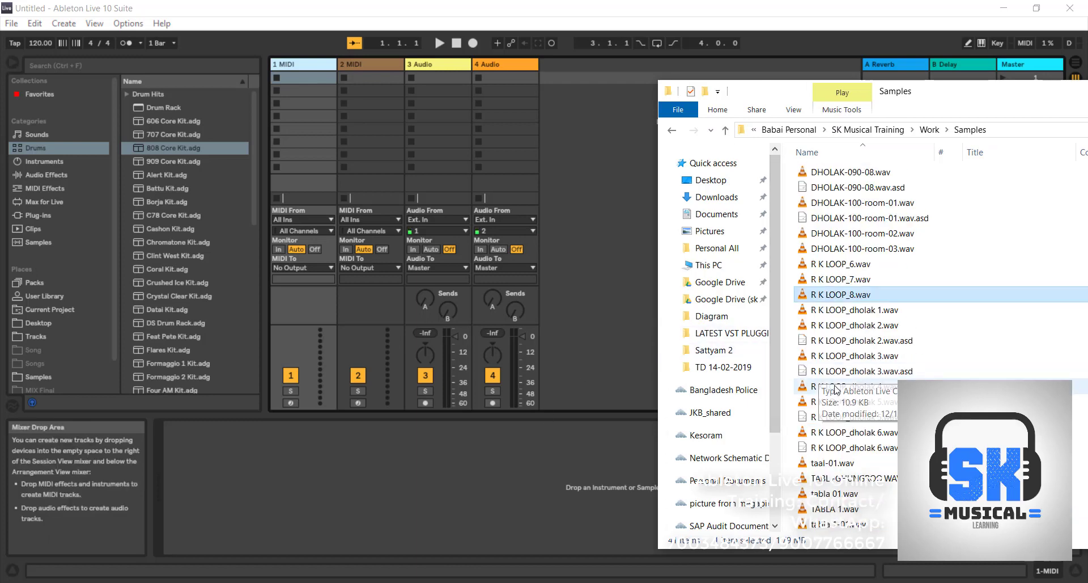
pyautogui.scroll(5, 846, 284)
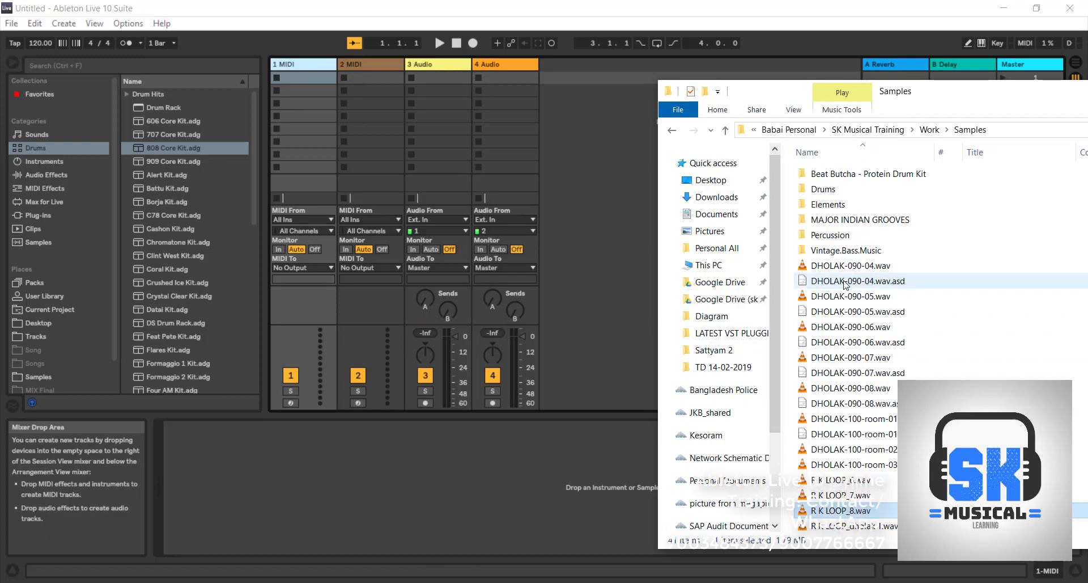
pyautogui.moveTo(849, 266); pyautogui.dragTo(434, 134)
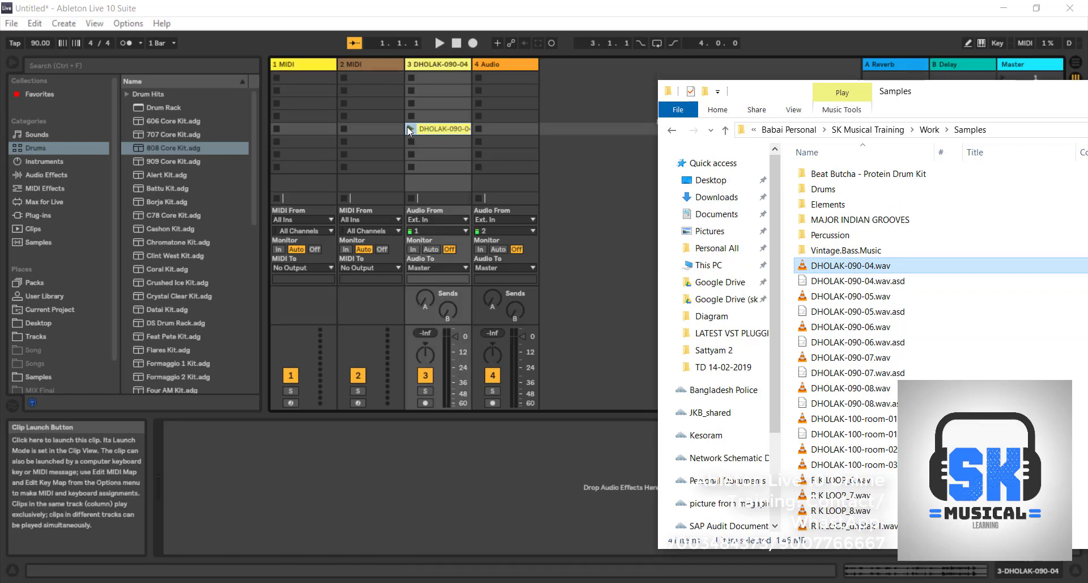
# - Play the DHOLAK-090-04 clip, stop playback, and show the clip's waveform and sample settings
pyautogui.click(410, 129)
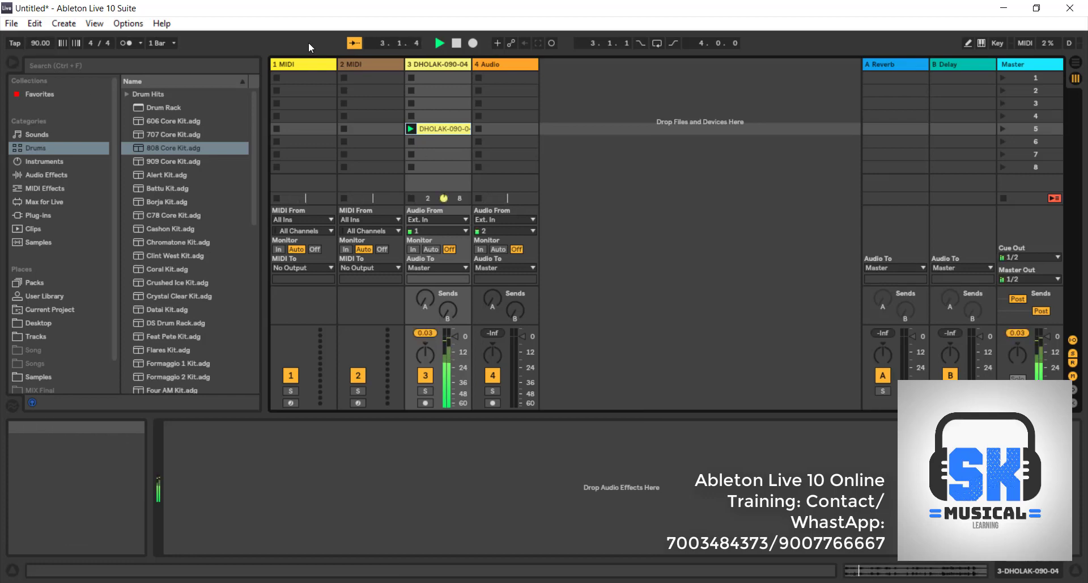
pyautogui.click(457, 43)
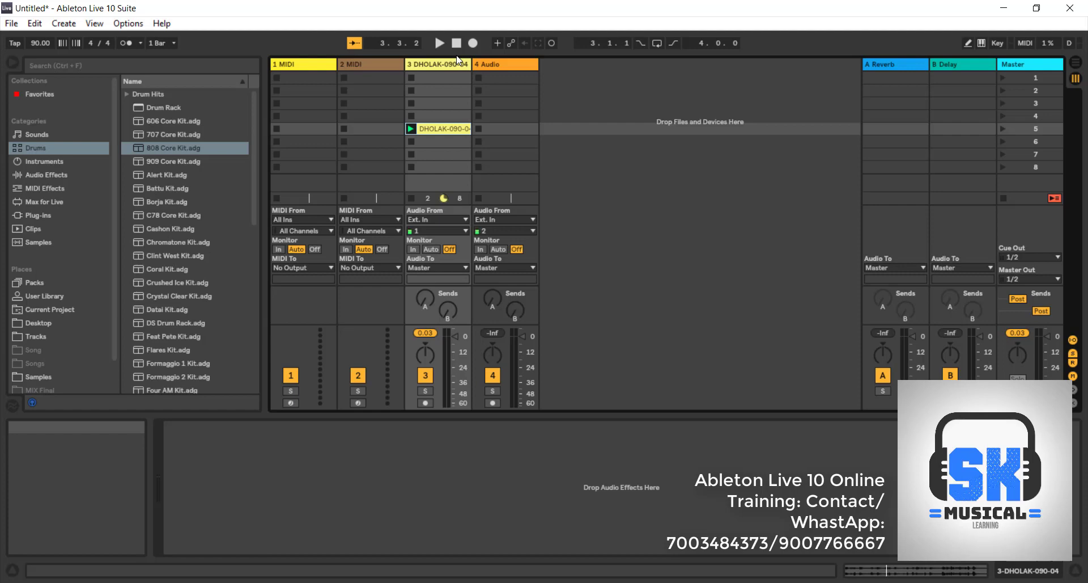
pyautogui.doubleClick(445, 131)
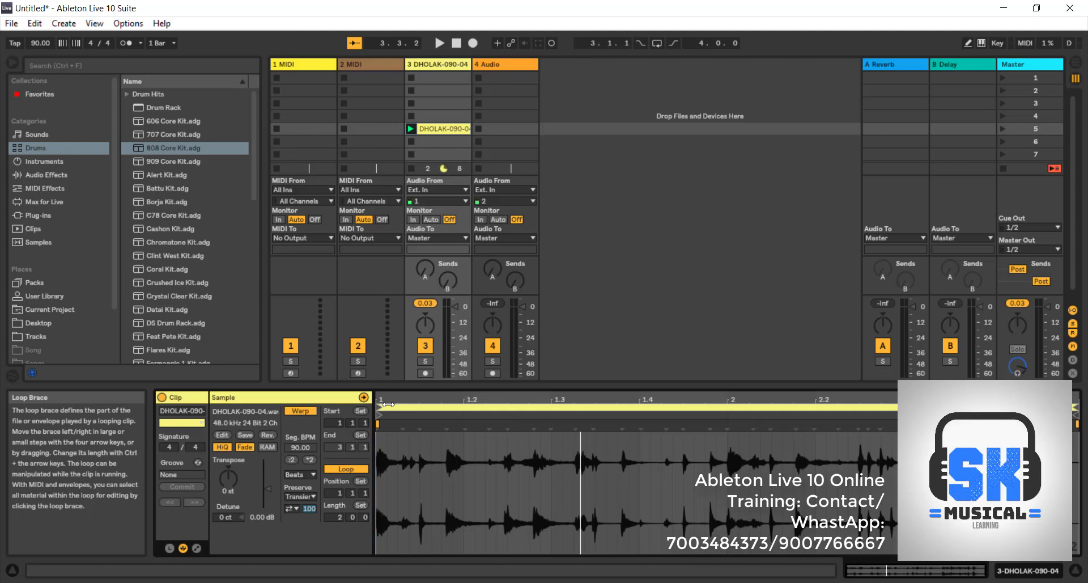
pyautogui.rightClick(437, 133)
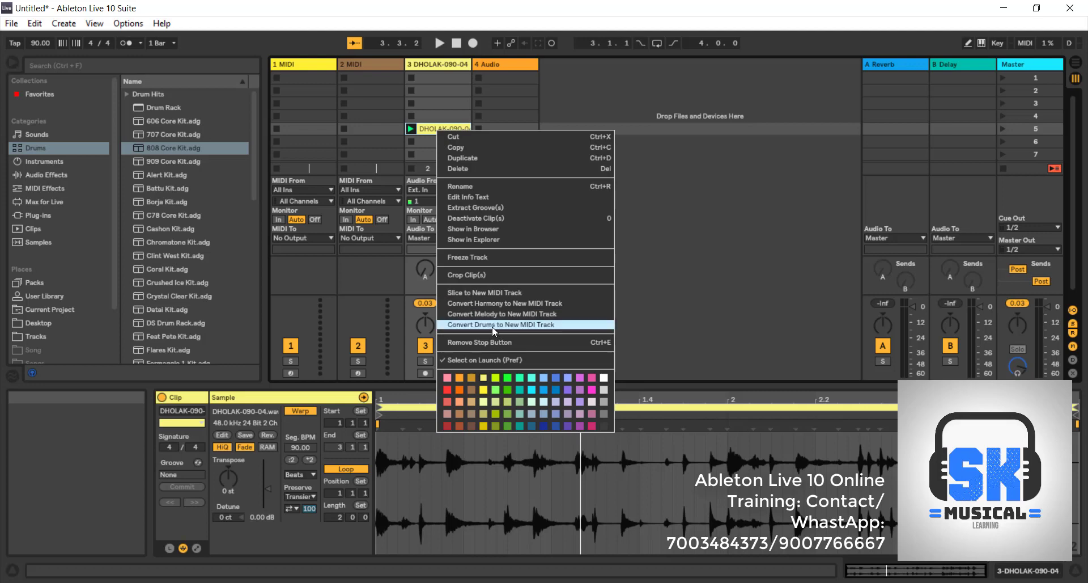
pyautogui.click(492, 328)
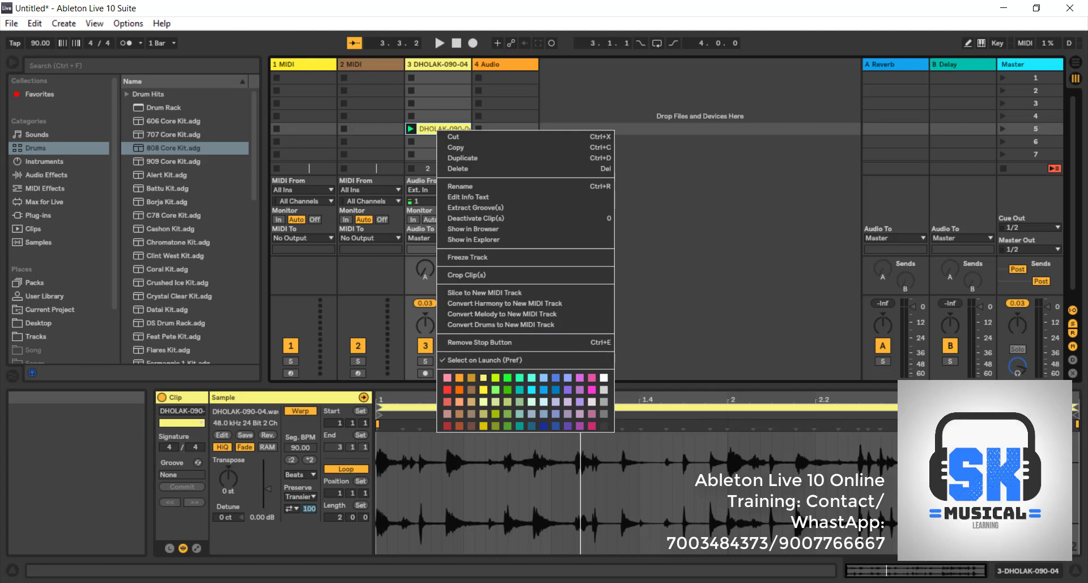
pyautogui.press('super')
pyautogui.write('p')
pyautogui.press('Escape')
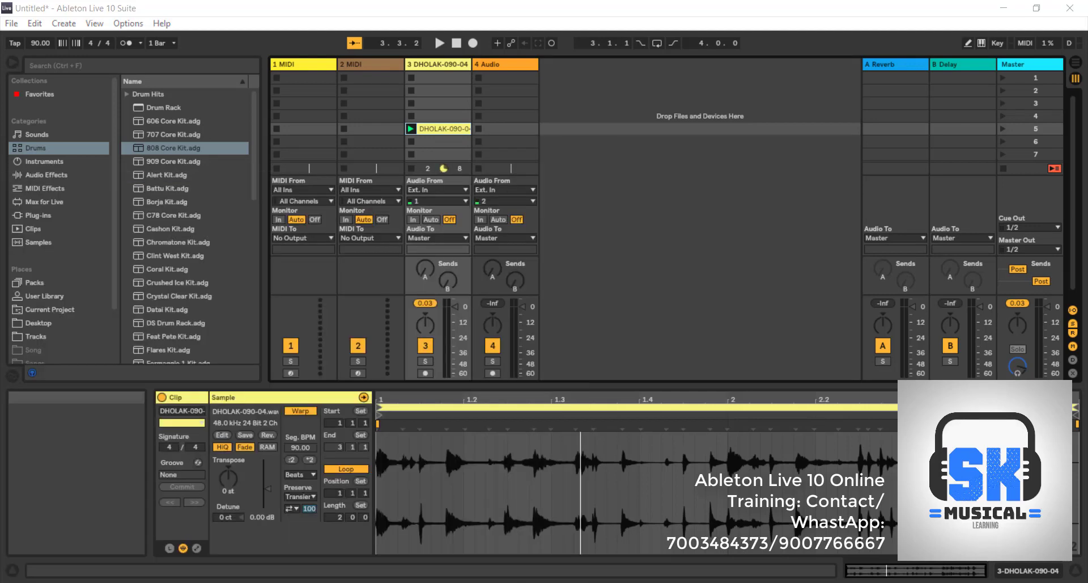
pyautogui.press('super')
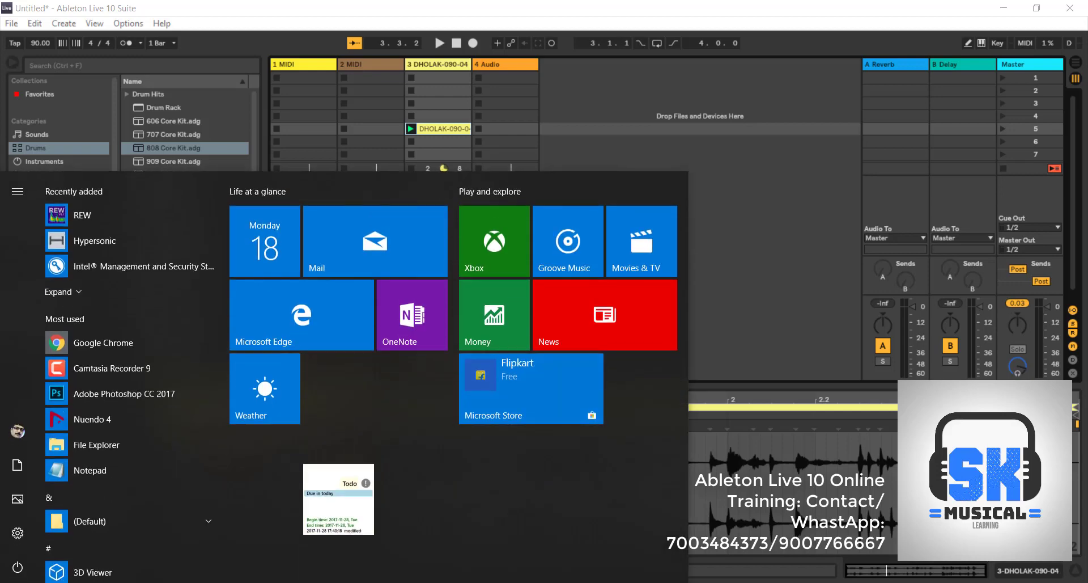
pyautogui.write('pa')
pyautogui.press('Escape')
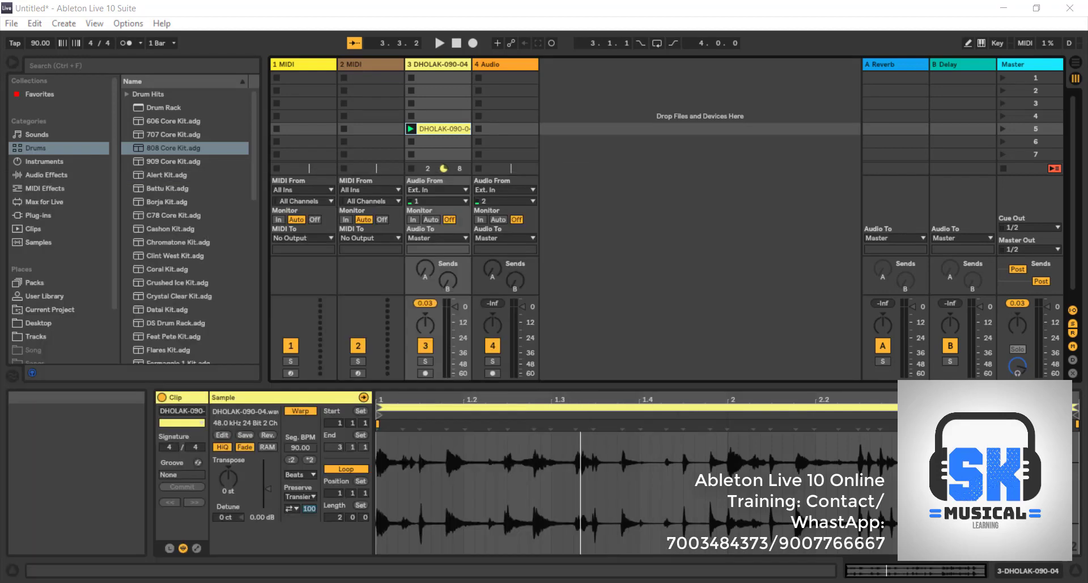
# - Search Windows for "pa" and launch Paint with a blank canvas
pyautogui.press('super')
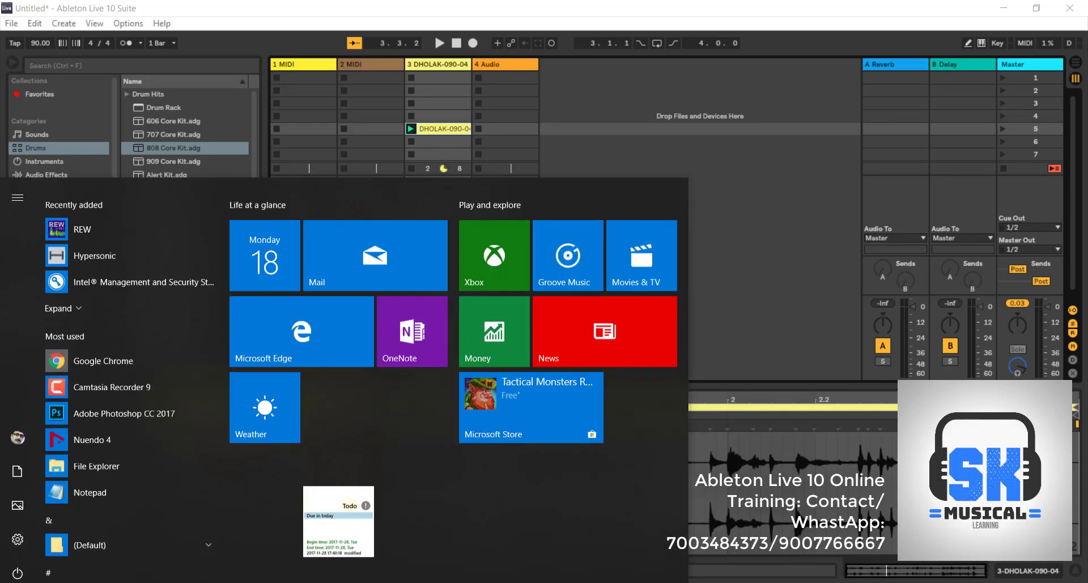
pyautogui.write('pa')
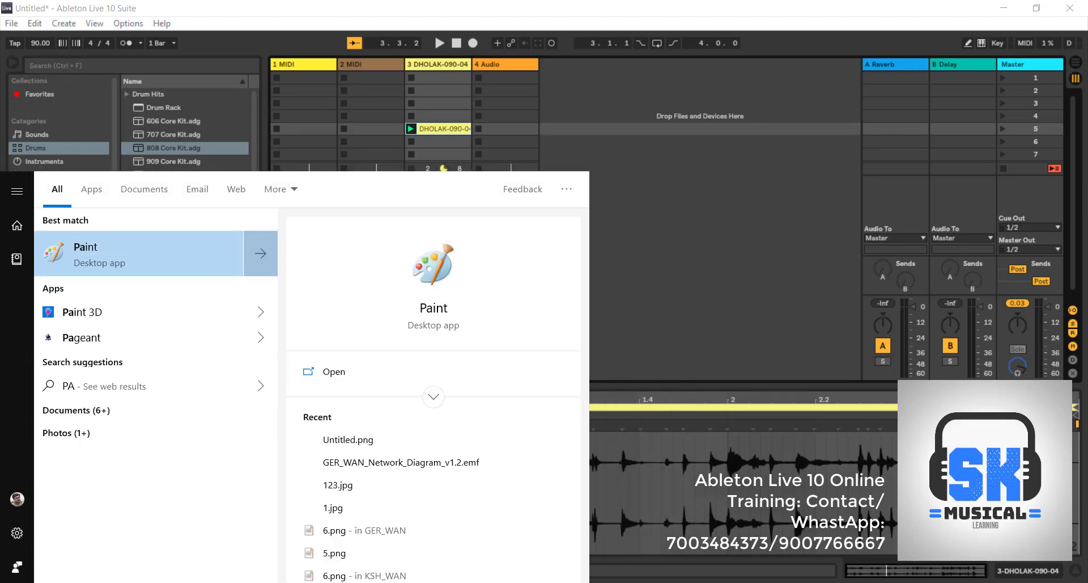
pyautogui.press('Return')
pyautogui.click(202, 158)
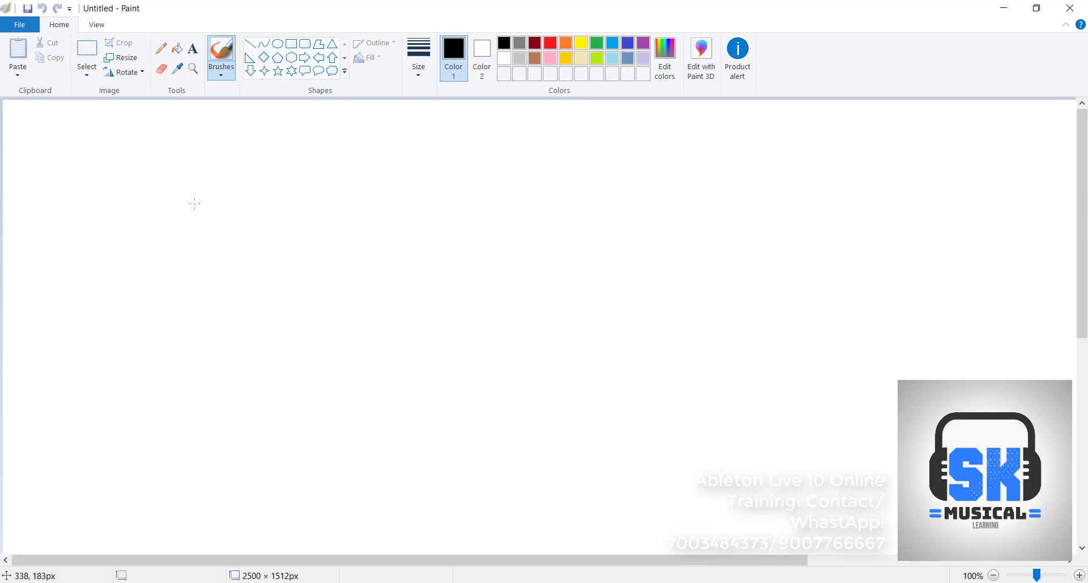
# - Brush two long, roughly horizontal black lines across the upper canvas, with a short vertical line between them
pyautogui.moveTo(195, 203)
pyautogui.mouseDown()
pyautogui.moveTo(454, 191)
pyautogui.moveTo(887, 194)
pyautogui.mouseUp()
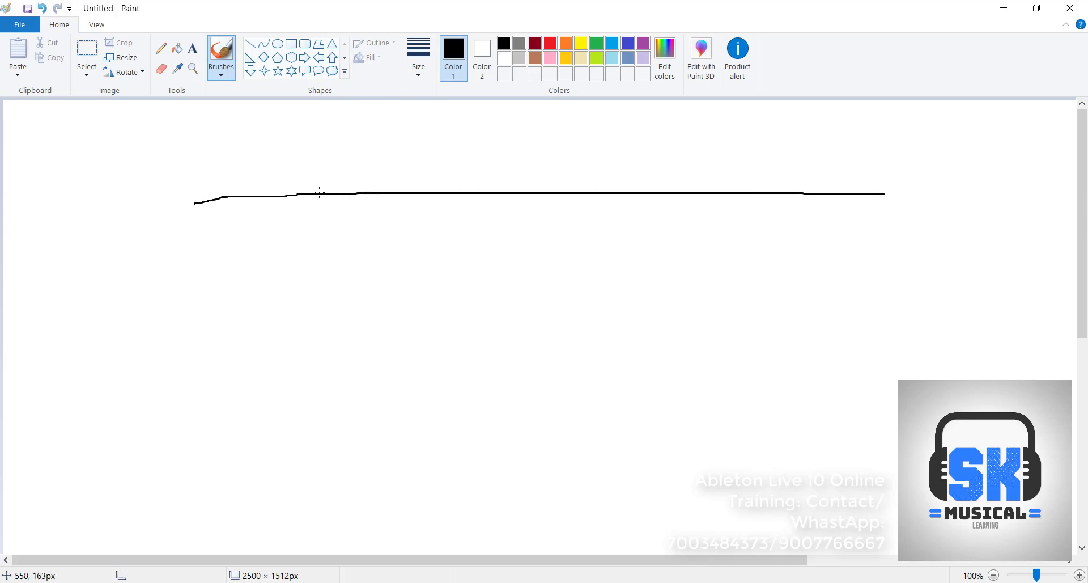
pyautogui.moveTo(319, 193); pyautogui.dragTo(322, 234)
pyautogui.click(267, 253)
pyautogui.moveTo(195, 247); pyautogui.dragTo(912, 226)
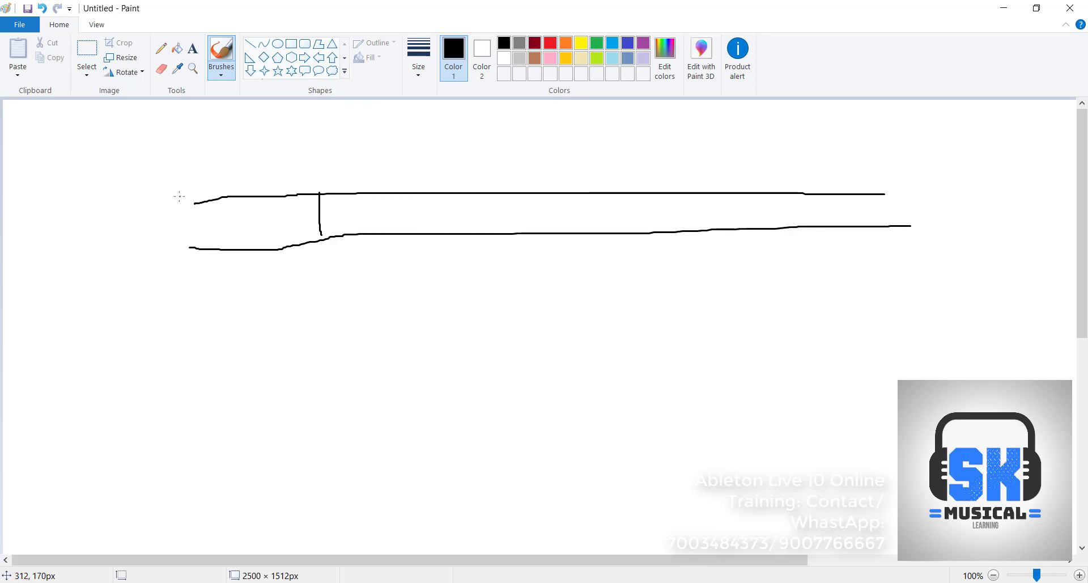
# - Handwrite R and 1 beside the two lines, and draw a third long line labelled 2 beneath them
pyautogui.moveTo(170, 194)
pyautogui.mouseDown()
pyautogui.moveTo(170, 215)
pyautogui.moveTo(169, 187)
pyautogui.moveTo(190, 208)
pyautogui.mouseUp()
pyautogui.moveTo(153, 246); pyautogui.dragTo(157, 271)
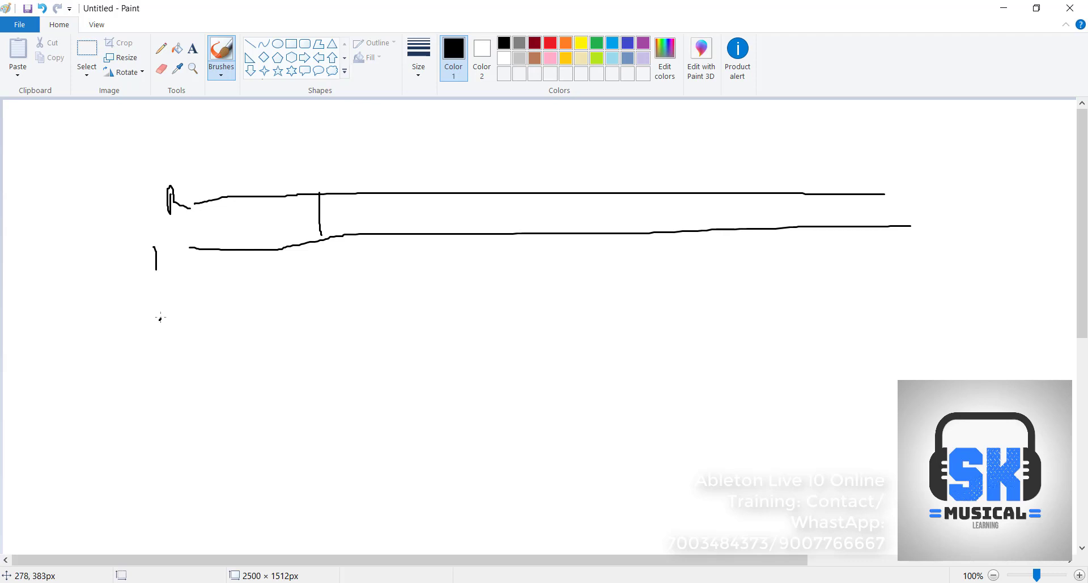
pyautogui.moveTo(161, 316)
pyautogui.mouseDown()
pyautogui.moveTo(170, 339)
pyautogui.moveTo(191, 348)
pyautogui.moveTo(249, 318)
pyautogui.moveTo(907, 301)
pyautogui.mouseUp()
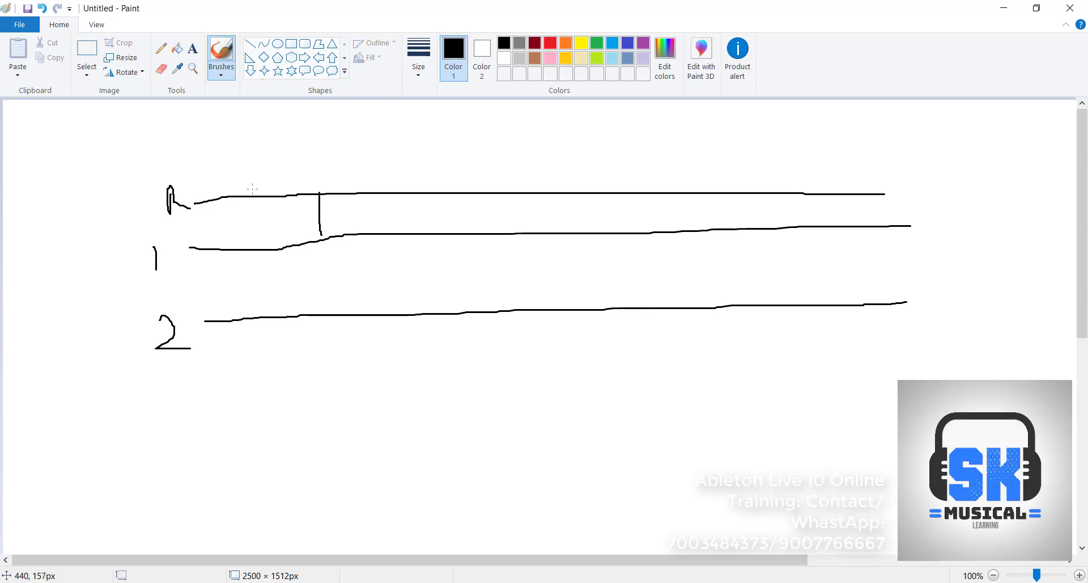
# - Brush a short vertical mark on the line labelled R and several short strokes below the line labelled 2
pyautogui.moveTo(253, 188); pyautogui.dragTo(254, 208)
pyautogui.moveTo(275, 388); pyautogui.dragTo(379, 384)
pyautogui.moveTo(492, 375); pyautogui.dragTo(664, 367)
pyautogui.moveTo(331, 356)
pyautogui.mouseDown()
pyautogui.moveTo(313, 353)
pyautogui.moveTo(257, 400)
pyautogui.moveTo(363, 428)
pyautogui.moveTo(347, 350)
pyautogui.moveTo(305, 351)
pyautogui.mouseUp()
pyautogui.moveTo(556, 335)
pyautogui.mouseDown()
pyautogui.moveTo(500, 341)
pyautogui.moveTo(517, 429)
pyautogui.moveTo(713, 361)
pyautogui.moveTo(482, 335)
pyautogui.mouseUp()
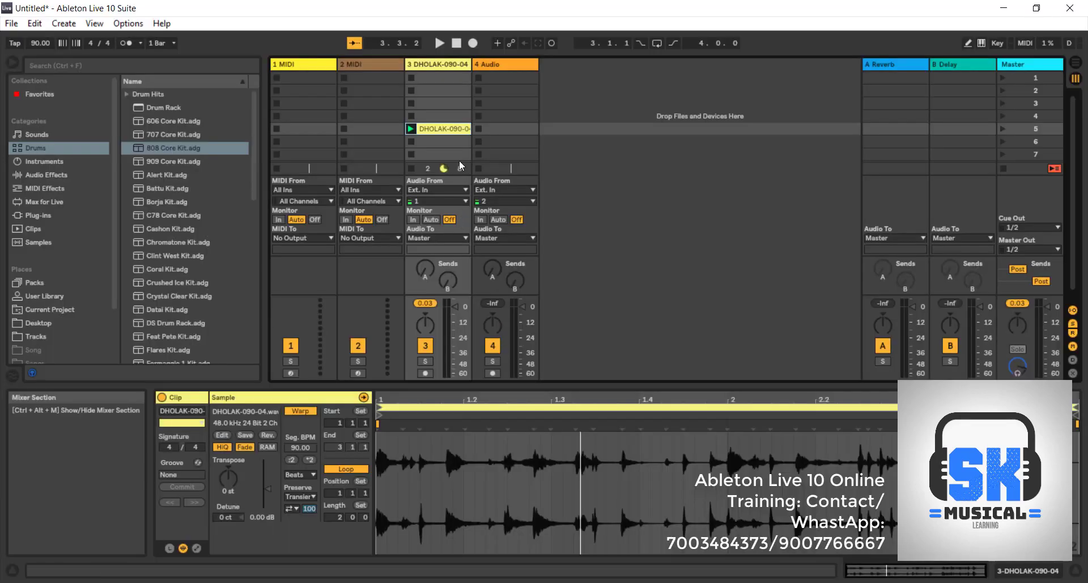
pyautogui.rightClick(442, 128)
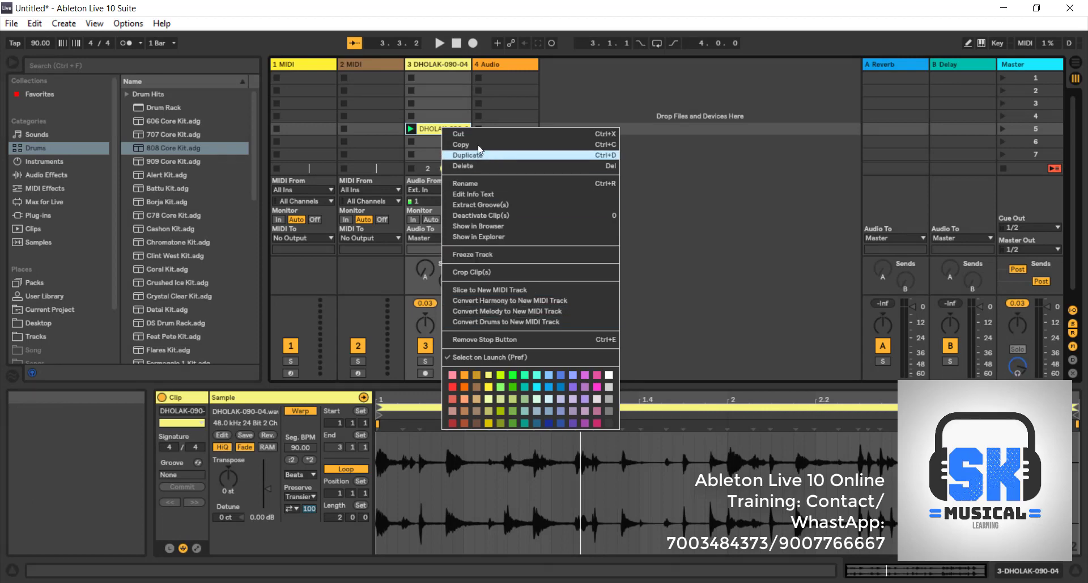
pyautogui.click(431, 132)
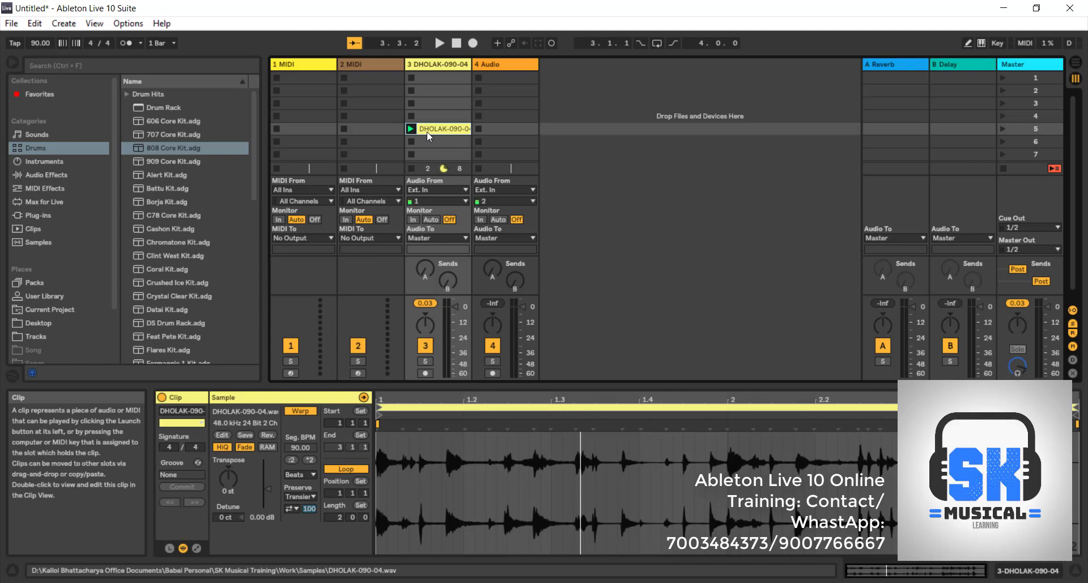
pyautogui.rightClick(432, 131)
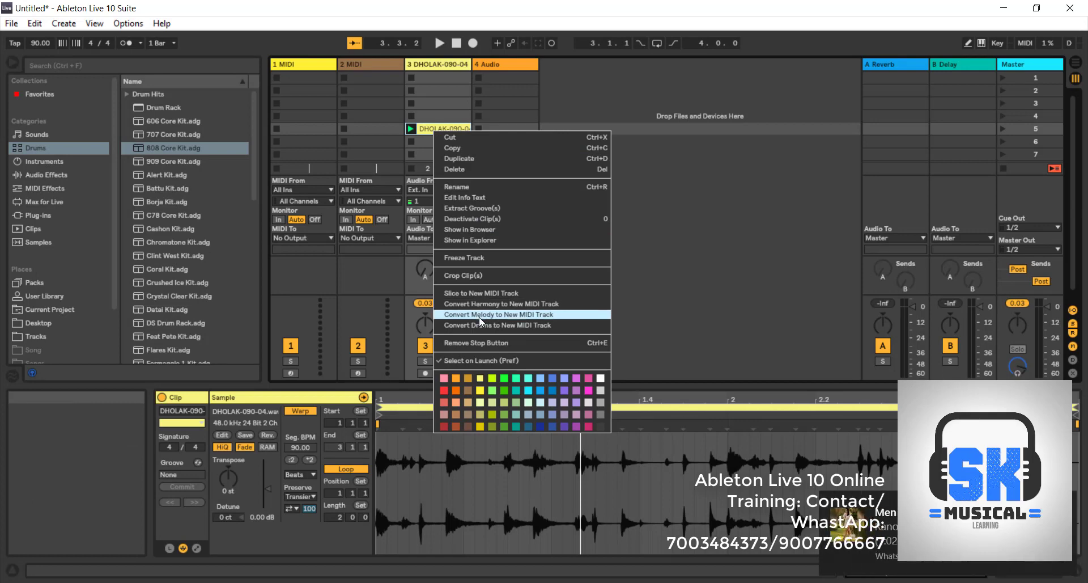
pyautogui.click(1064, 504)
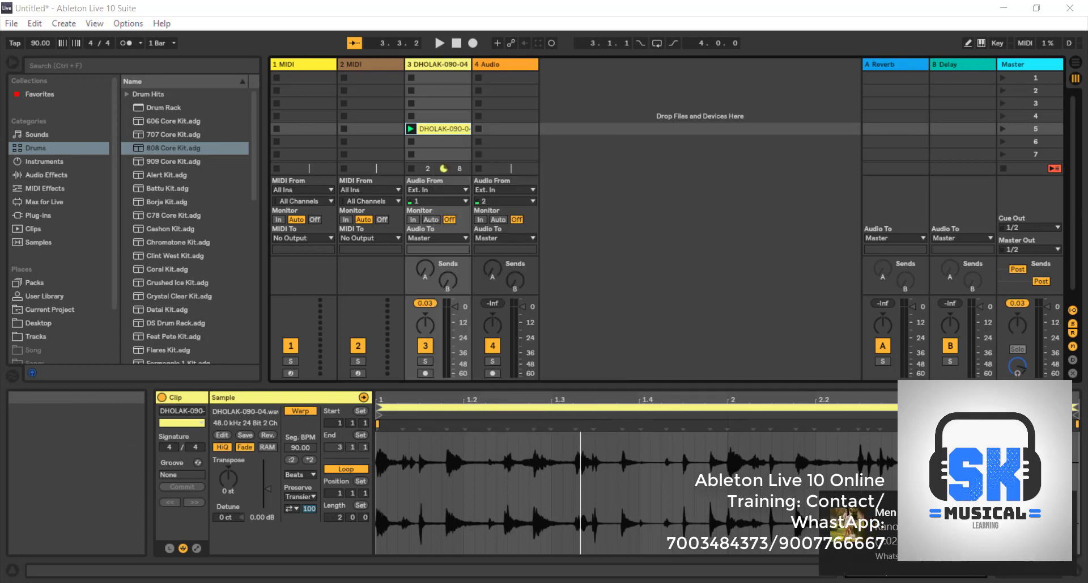
# - Convert the melody of the DHOLAK-090-04 audio clip to a new MIDI track
pyautogui.rightClick(450, 132)
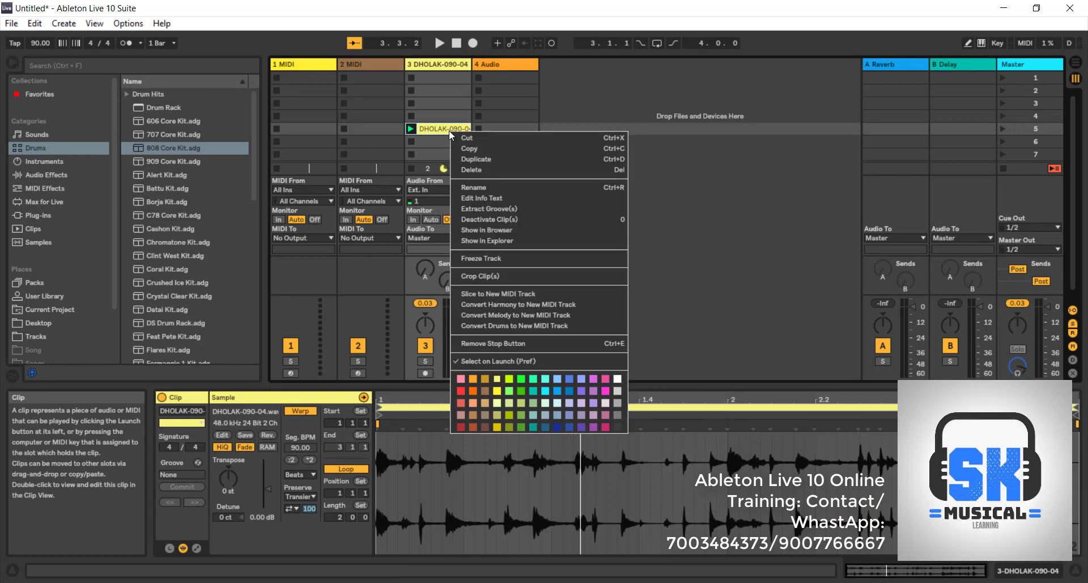
pyautogui.click(484, 315)
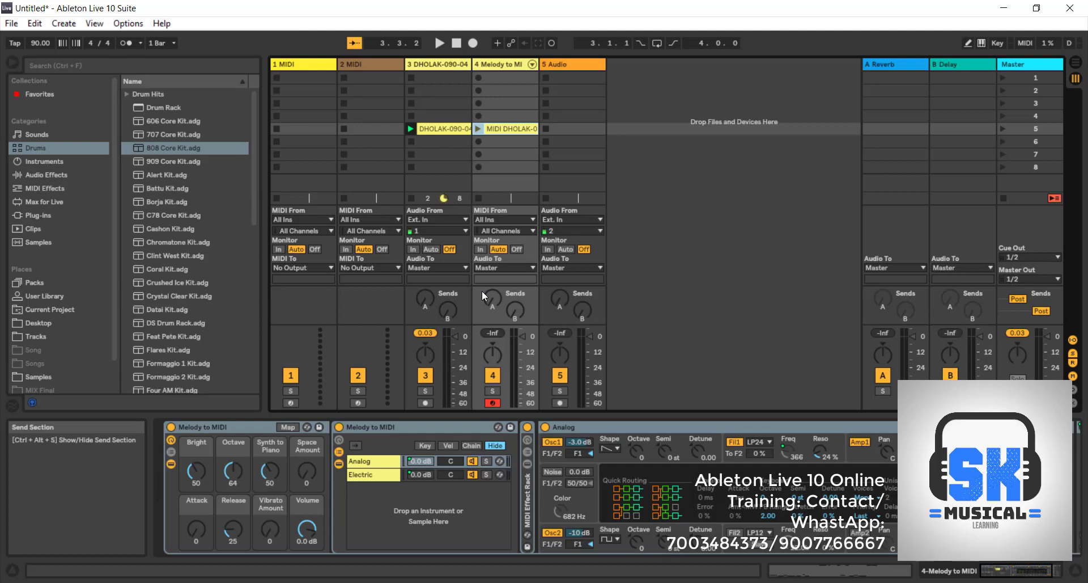
# - Show the converted MIDI clip's notes and enlarge the note editor to examine their full pitch range
pyautogui.click(508, 129)
pyautogui.scroll(3, 583, 474)
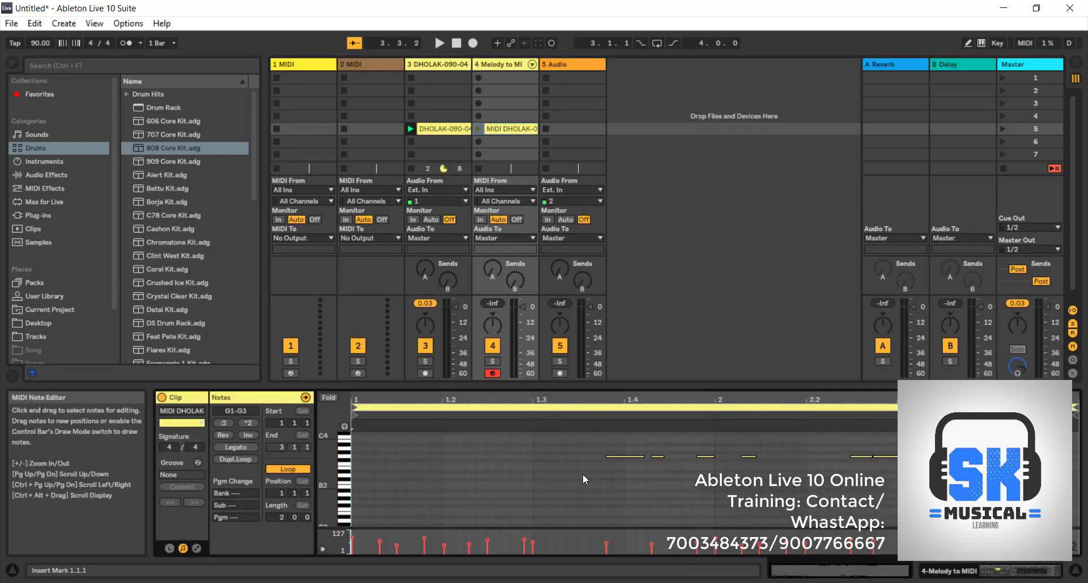
pyautogui.scroll(-2, 582, 474)
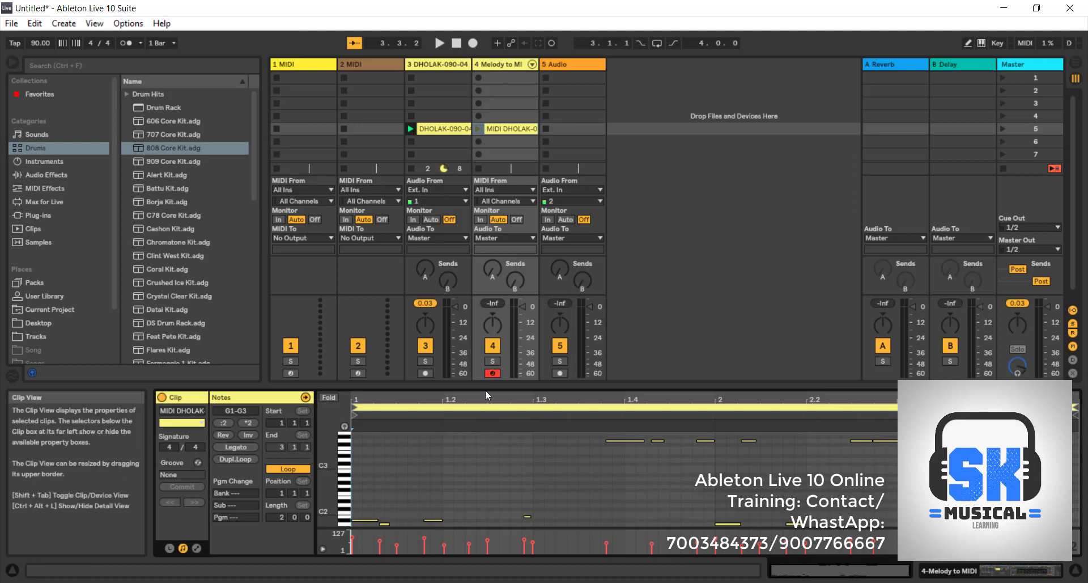
pyautogui.moveTo(486, 384); pyautogui.dragTo(486, 147)
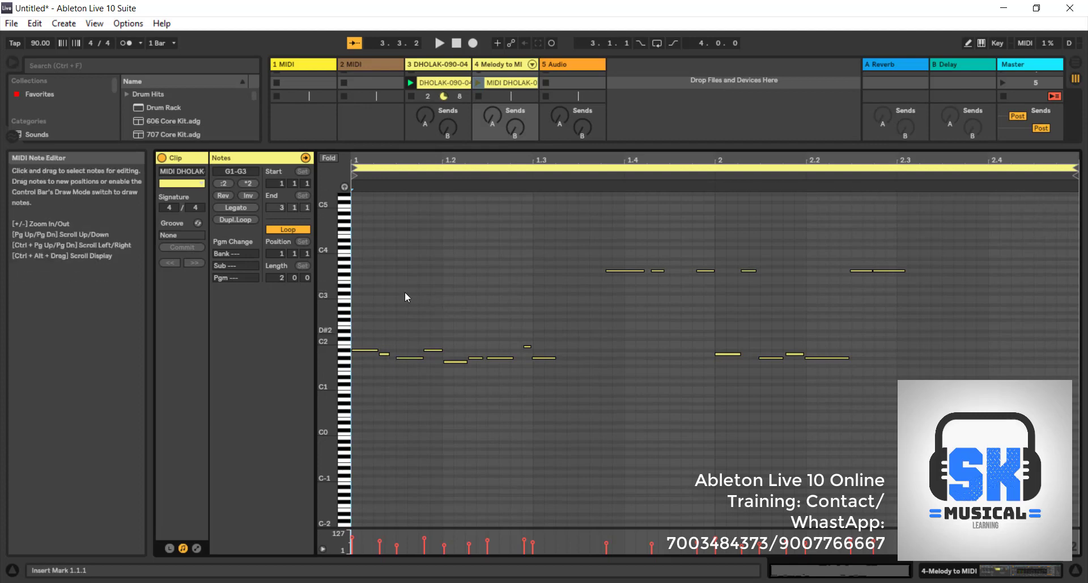
pyautogui.moveTo(386, 188)
pyautogui.mouseDown()
pyautogui.moveTo(349, 188)
pyautogui.moveTo(704, 188)
pyautogui.moveTo(506, 200)
pyautogui.mouseUp()
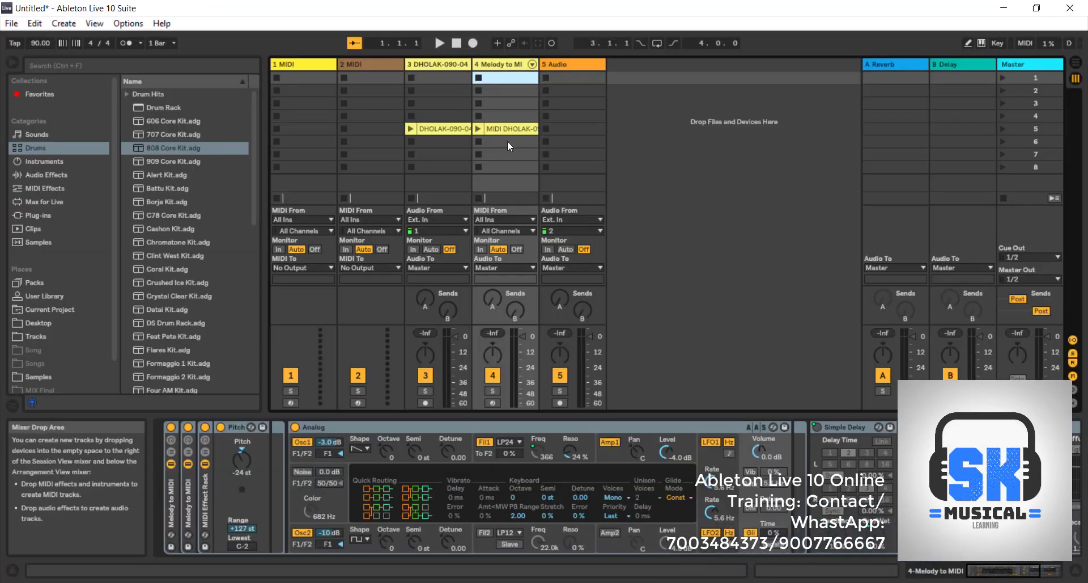
# - Play the converted MIDI clip with its notes displayed, and show the Melody to MIDI track's device chain
pyautogui.doubleClick(505, 129)
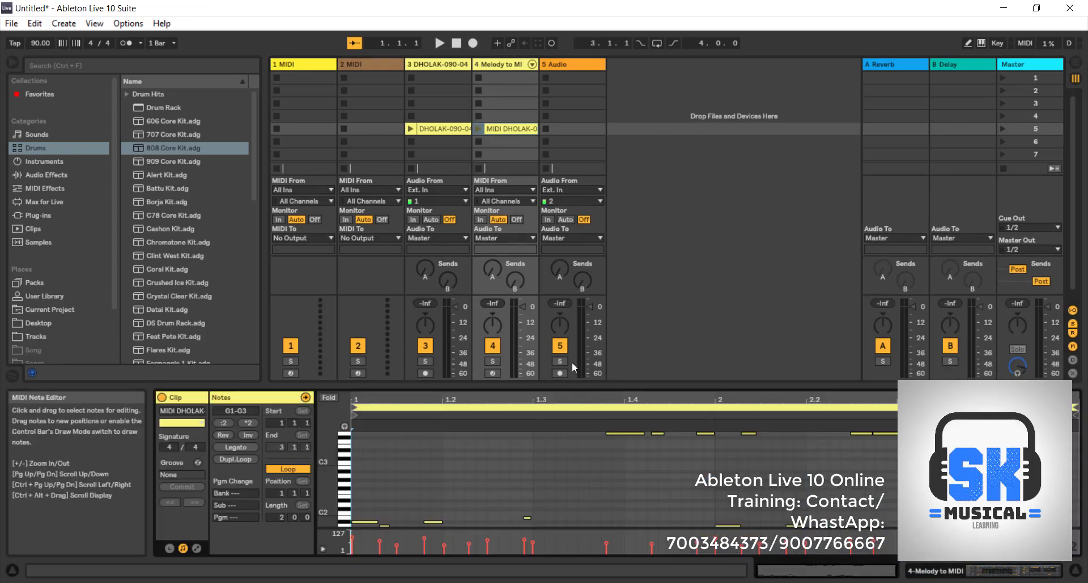
pyautogui.click(477, 129)
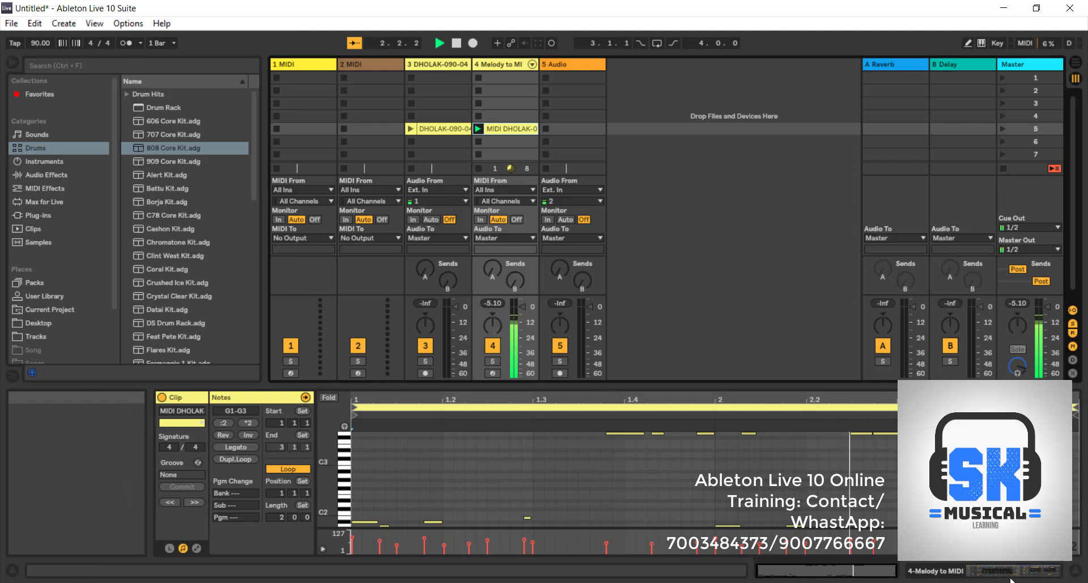
pyautogui.click(1011, 577)
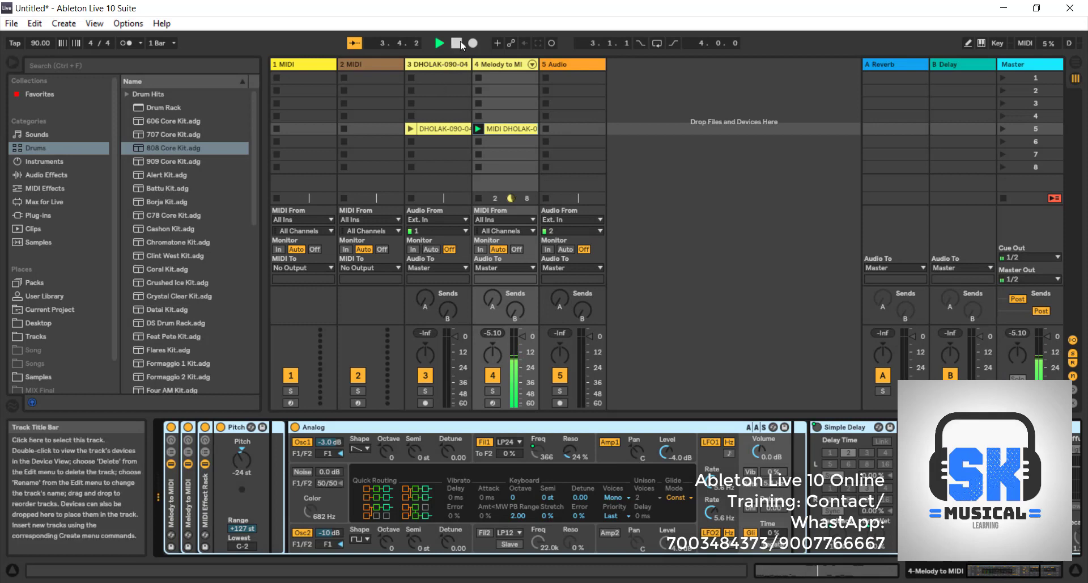
# - Stop playback, load the 909 Core Kit onto the Melody to MIDI track and play its converted clip briefly
pyautogui.click(458, 43)
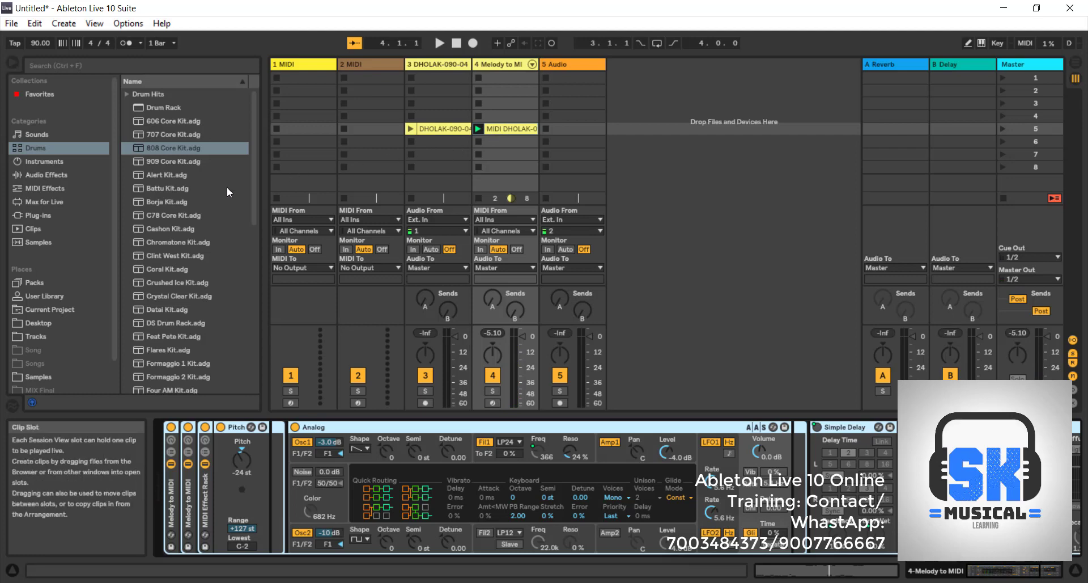
pyautogui.click(170, 163)
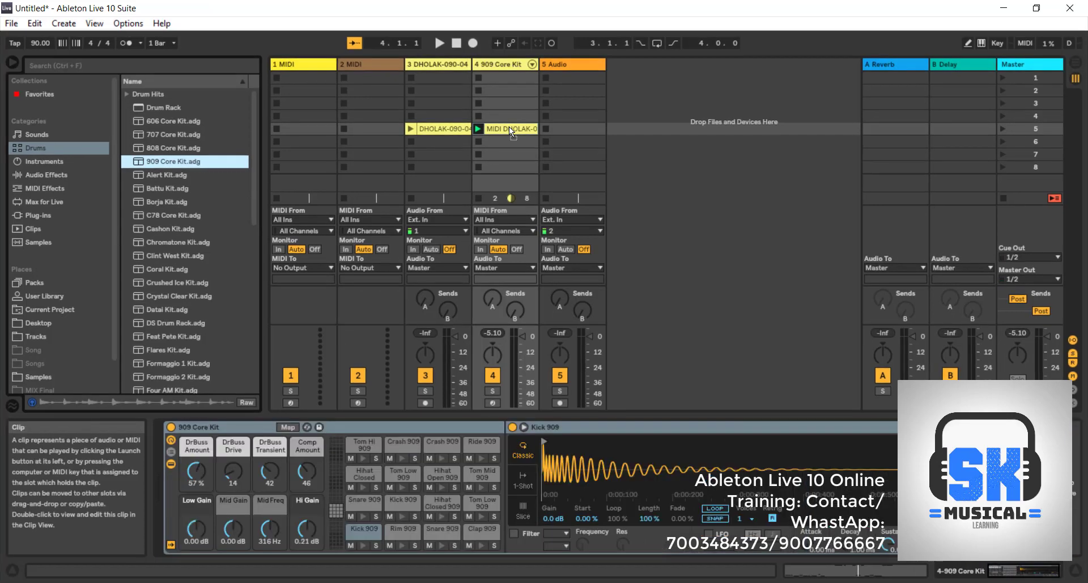
pyautogui.click(479, 128)
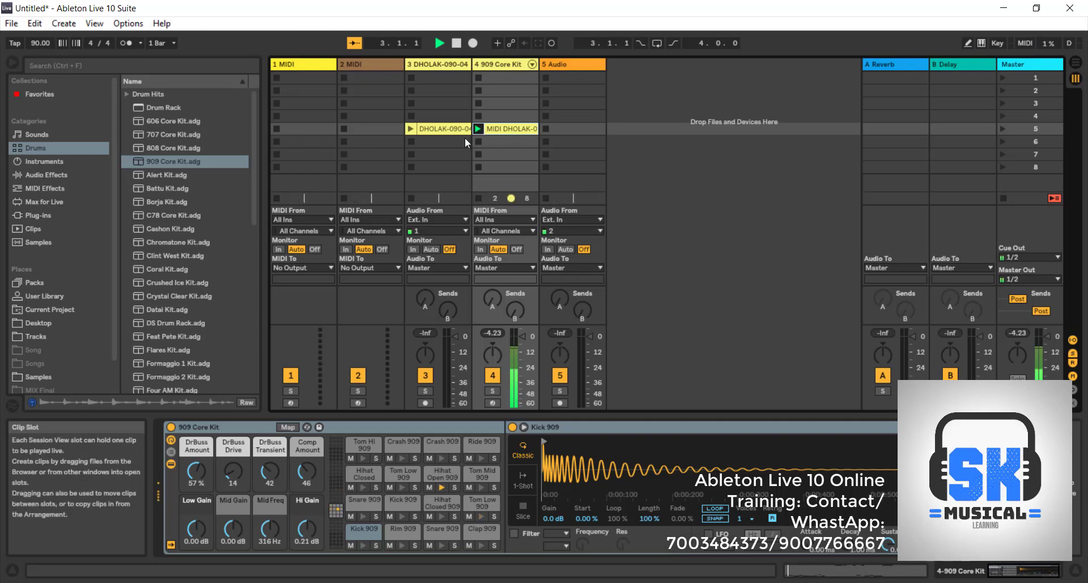
pyautogui.press('space')
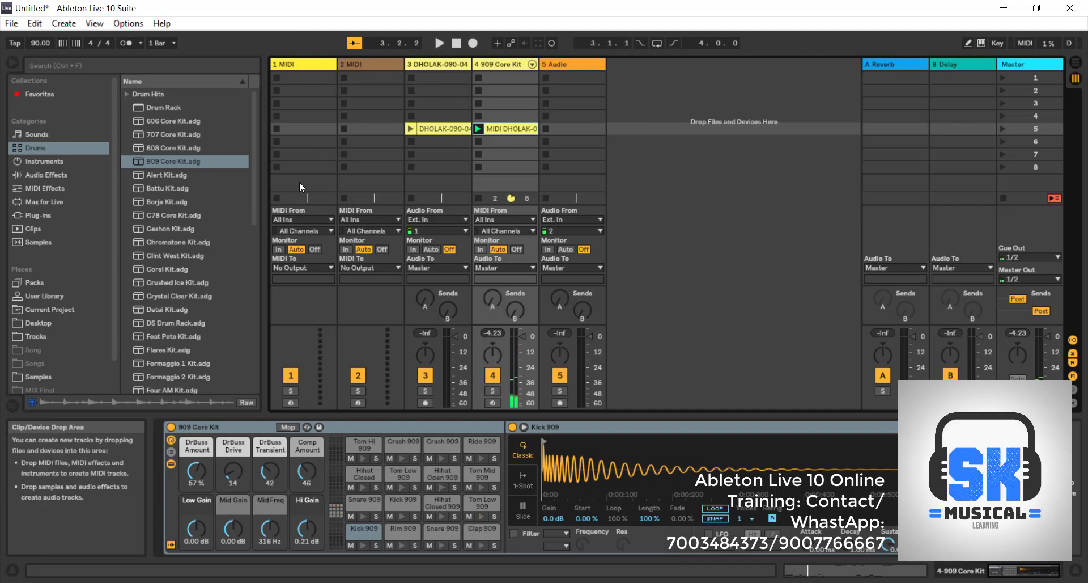
# - Show the converted MIDI clip's notes and inspect the first Hihat Closed 909 note and its available commands
pyautogui.doubleClick(525, 130)
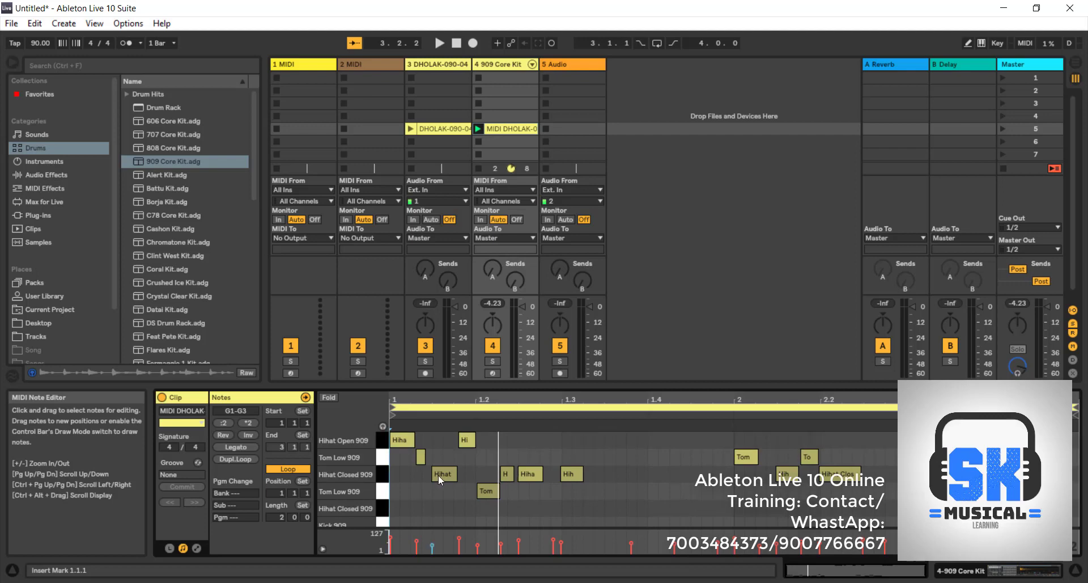
pyautogui.moveTo(444, 477)
pyautogui.mouseDown()
pyautogui.moveTo(443, 501)
pyautogui.moveTo(445, 483)
pyautogui.mouseUp()
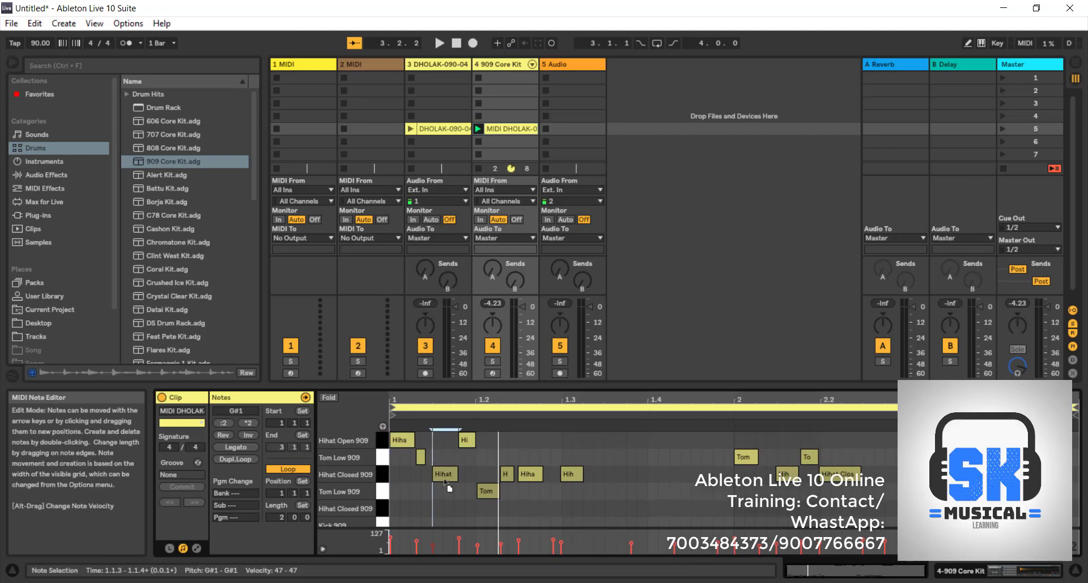
pyautogui.rightClick(445, 476)
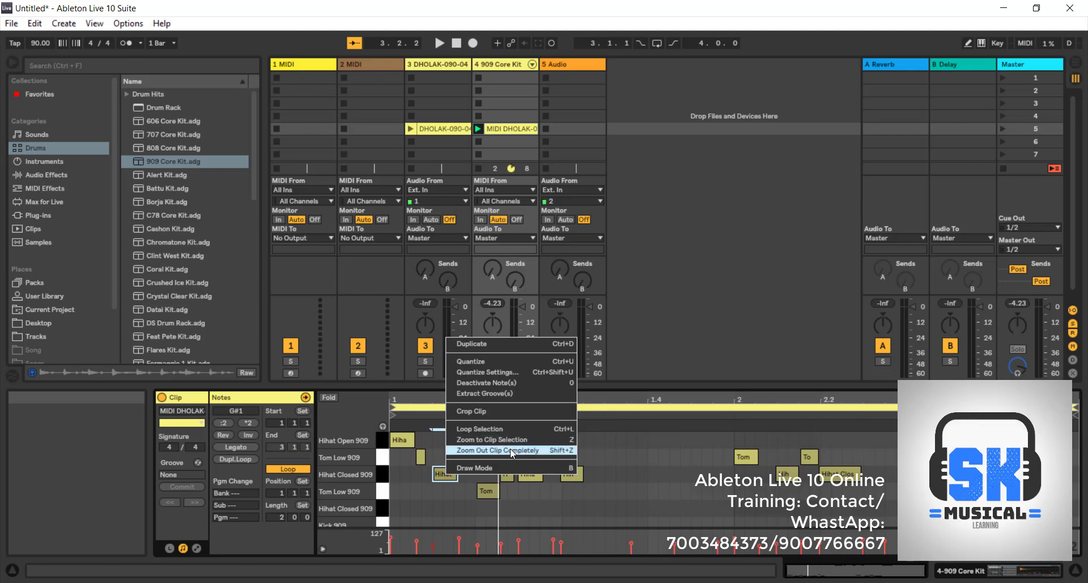
pyautogui.click(658, 468)
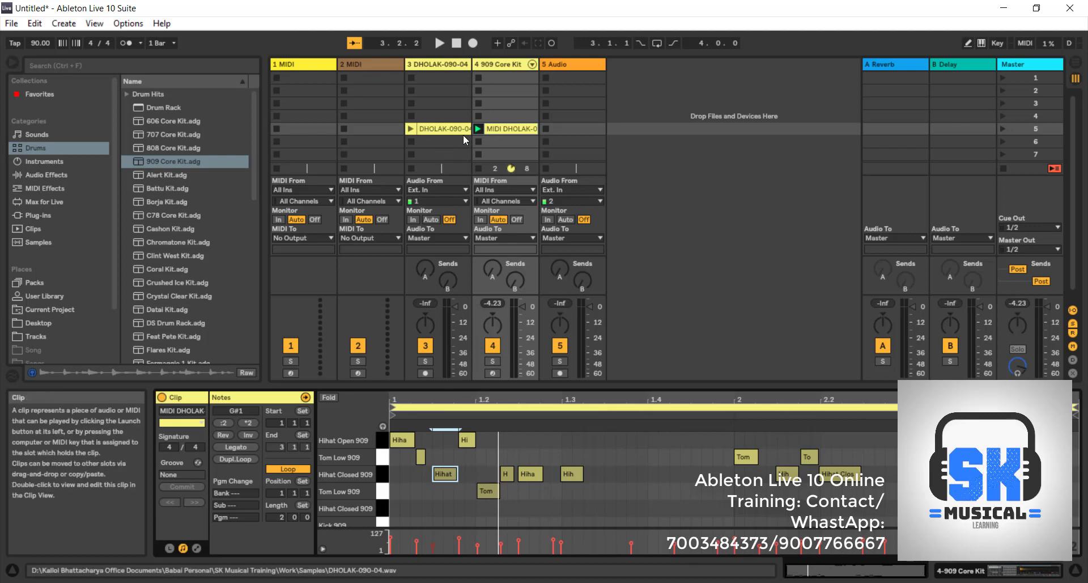
# - Load the 808 Core Kit onto the converted MIDI track and play its clip together with the DHOLAK-090-04 clip at slightly reduced volume
pyautogui.moveTo(174, 148); pyautogui.dragTo(508, 133)
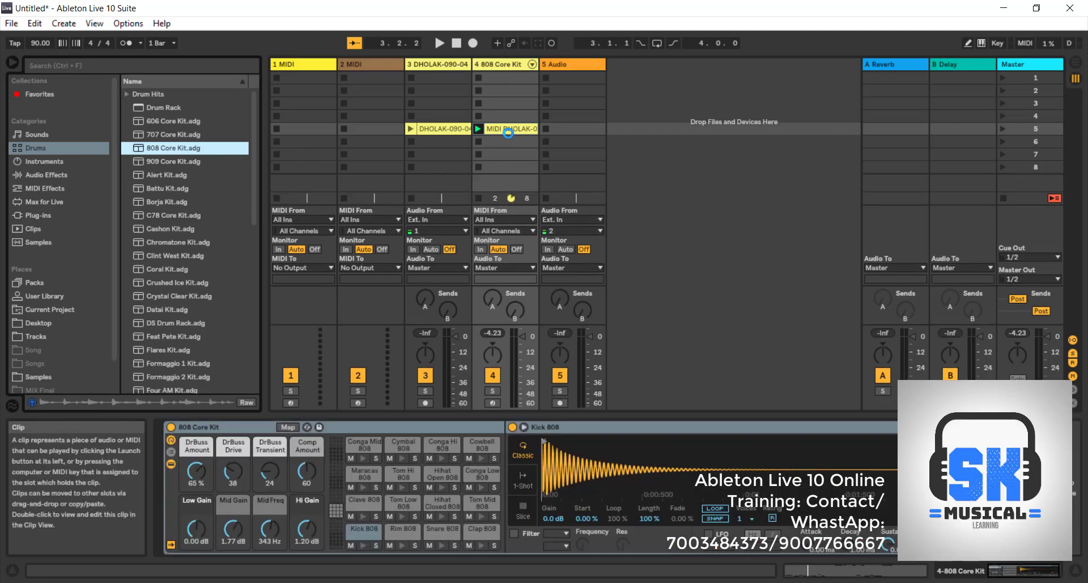
pyautogui.click(478, 127)
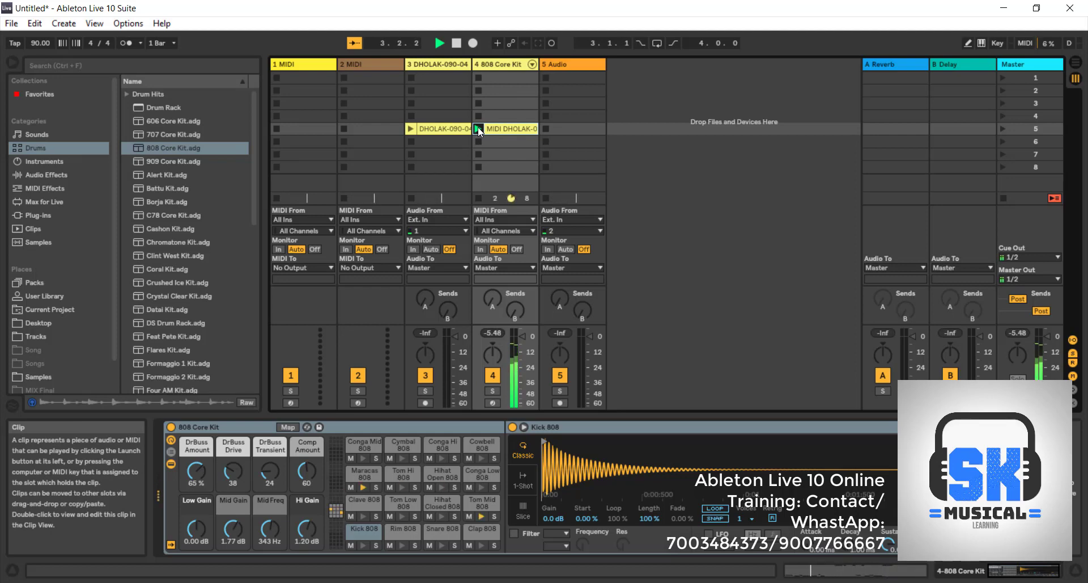
pyautogui.click(410, 129)
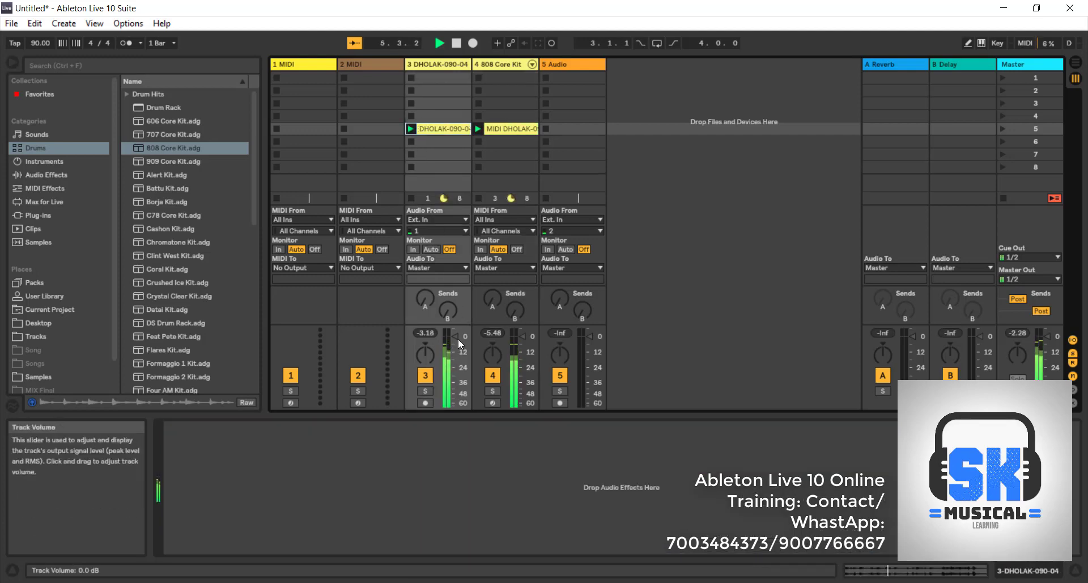
pyautogui.moveTo(457, 339); pyautogui.dragTo(457, 345)
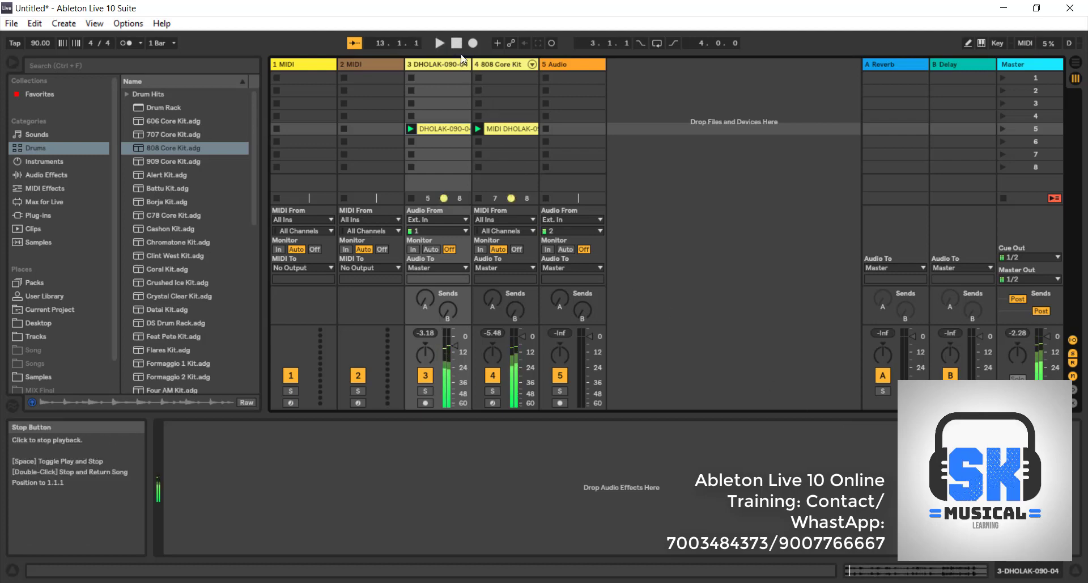
# - Show the converted clip's notes and audition the Hihat Open, Tom and Maracas 808 keys with note preview enabled
pyautogui.doubleClick(515, 129)
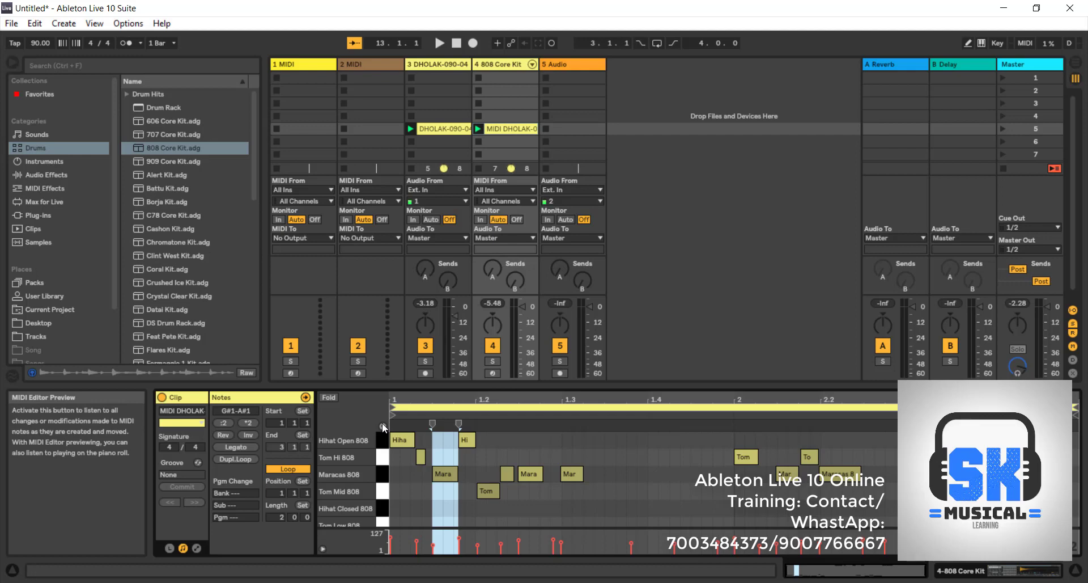
pyautogui.click(383, 442)
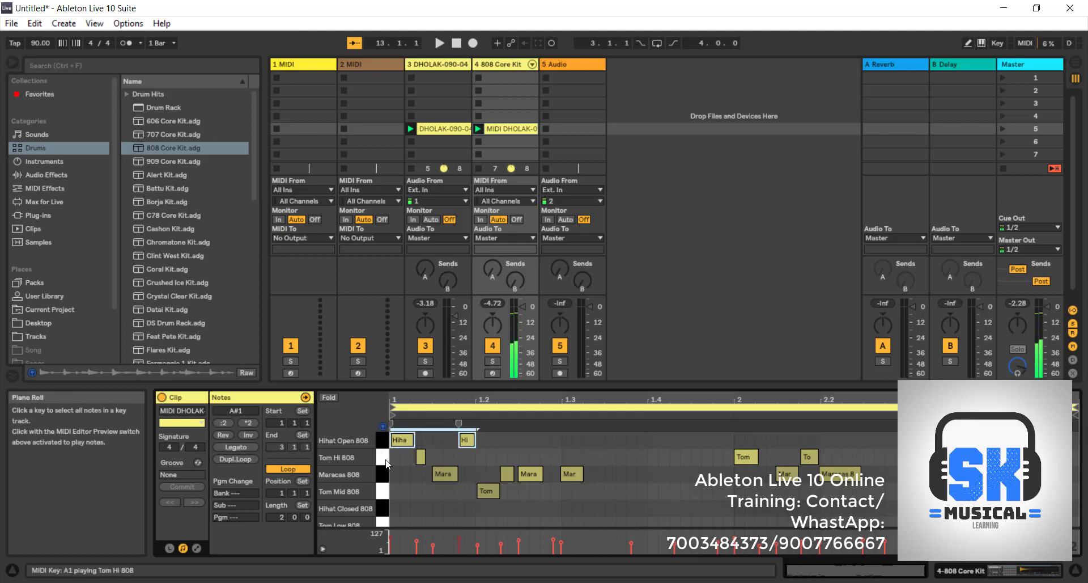
pyautogui.click(383, 474)
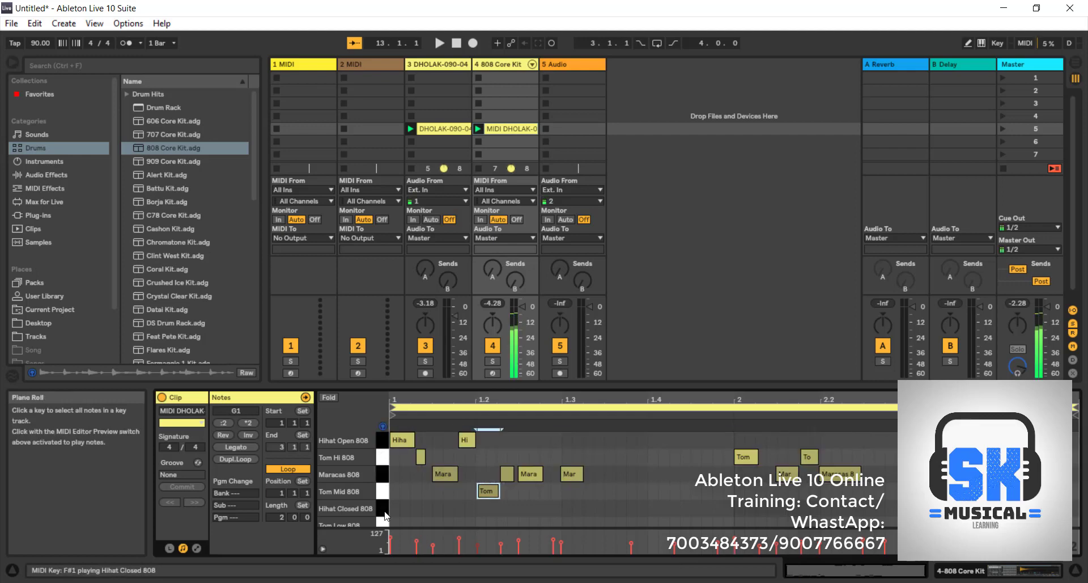
# - Try the two Maracas 808 notes between 1.2 and 1.3 on Tom Mid 808 during playback, and return them to Maracas 808
pyautogui.click(479, 502)
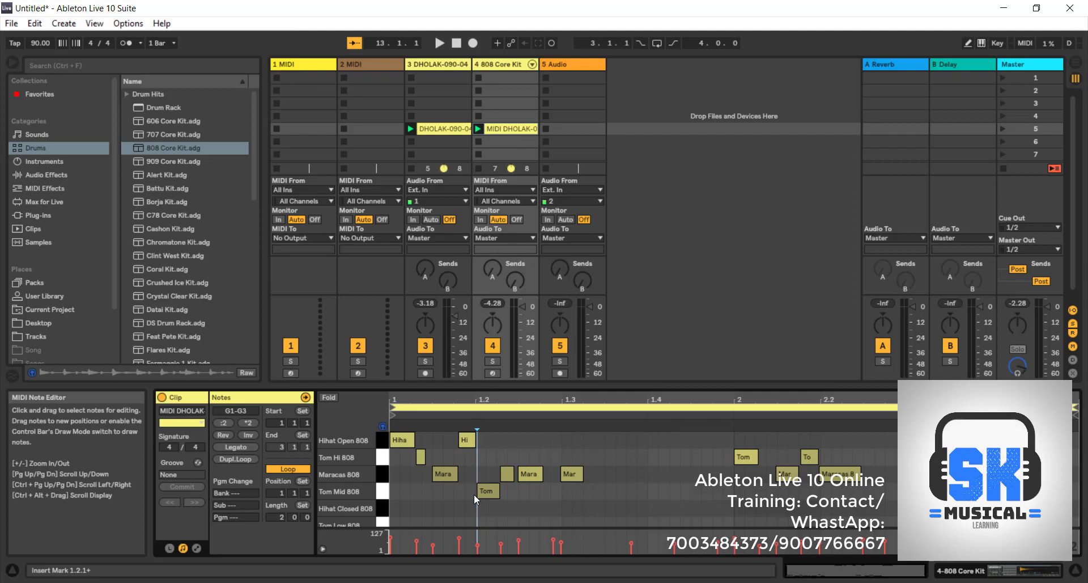
pyautogui.click(536, 476)
pyautogui.moveTo(512, 461); pyautogui.dragTo(509, 462)
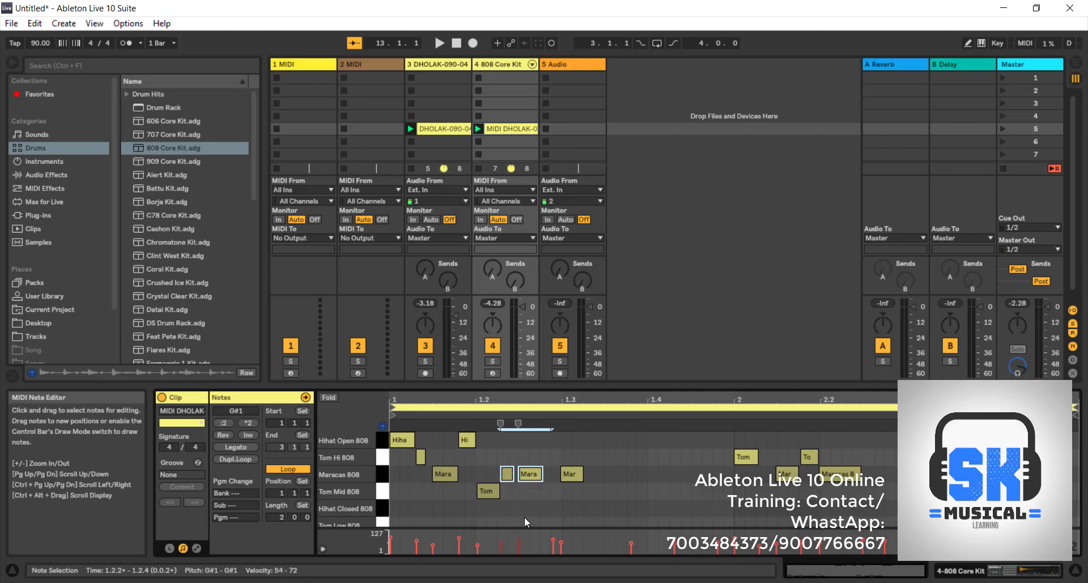
pyautogui.press('Down')
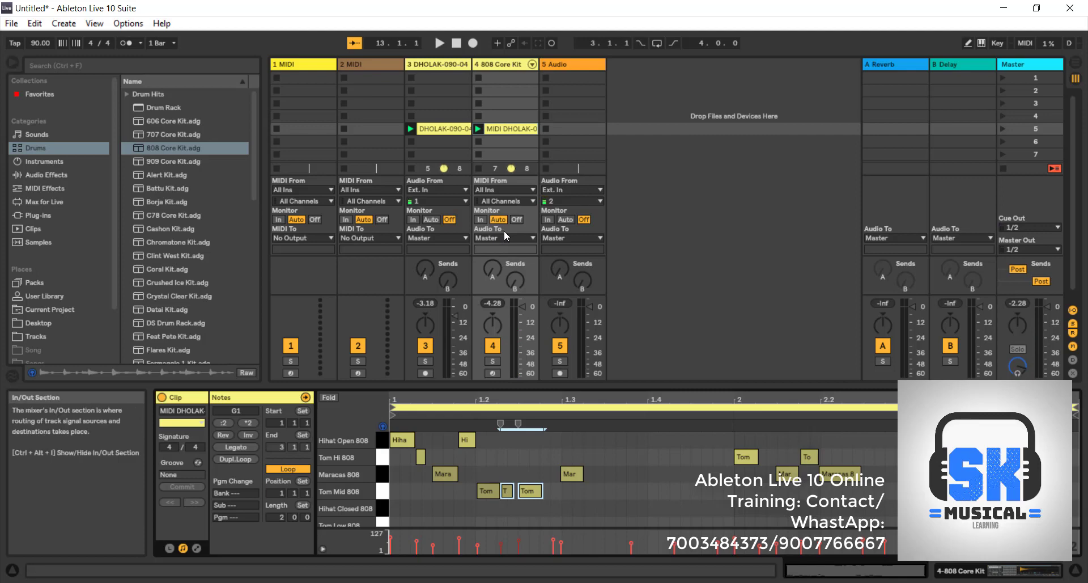
pyautogui.click(440, 42)
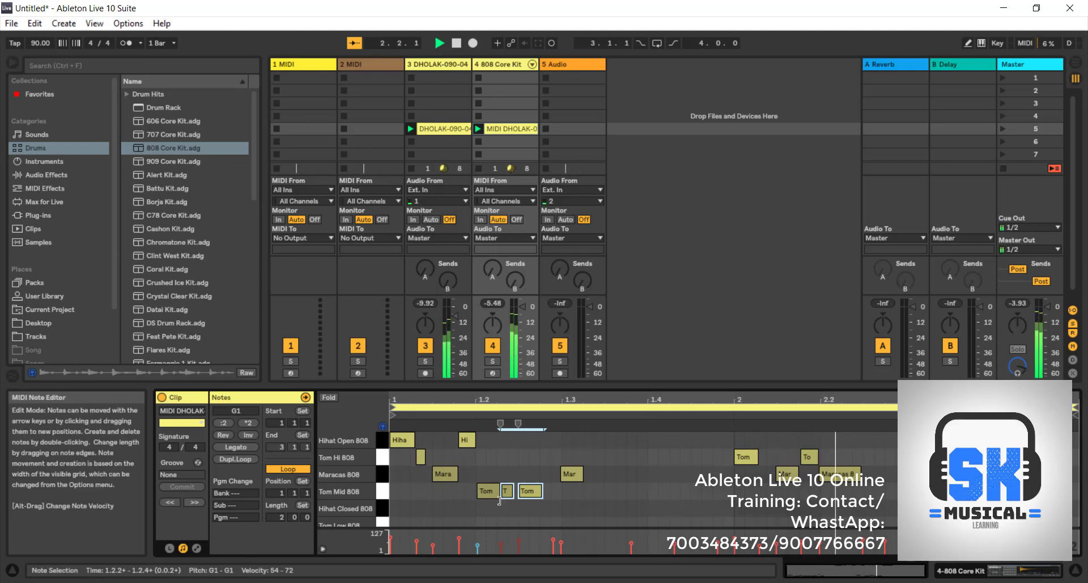
pyautogui.press('Up')
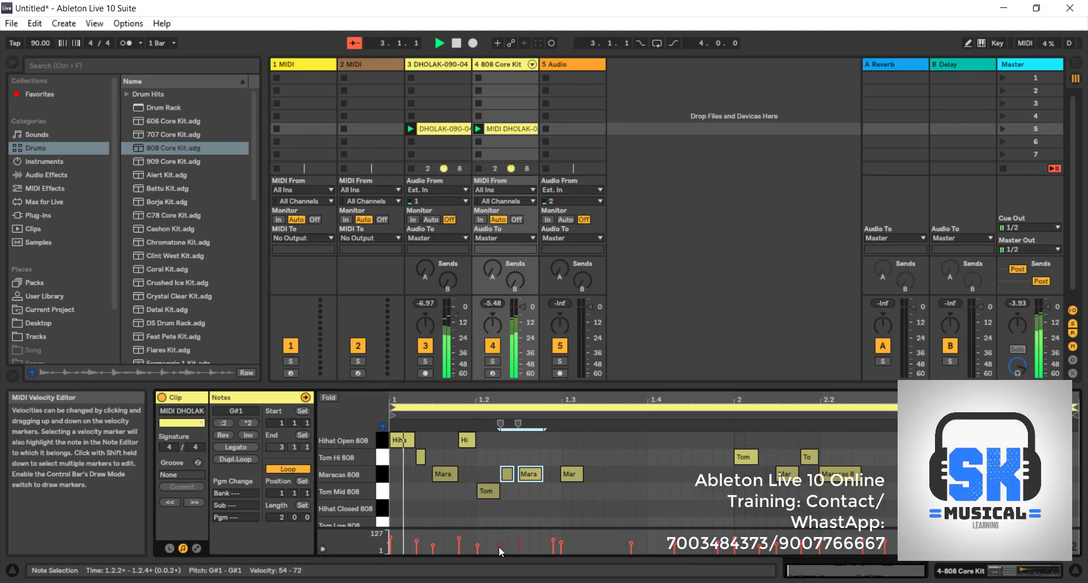
# - Audition the kit's lower keys from Tom Low 808 down to Kick 808 in the piano roll while both clips play
pyautogui.scroll(-2, 519, 523)
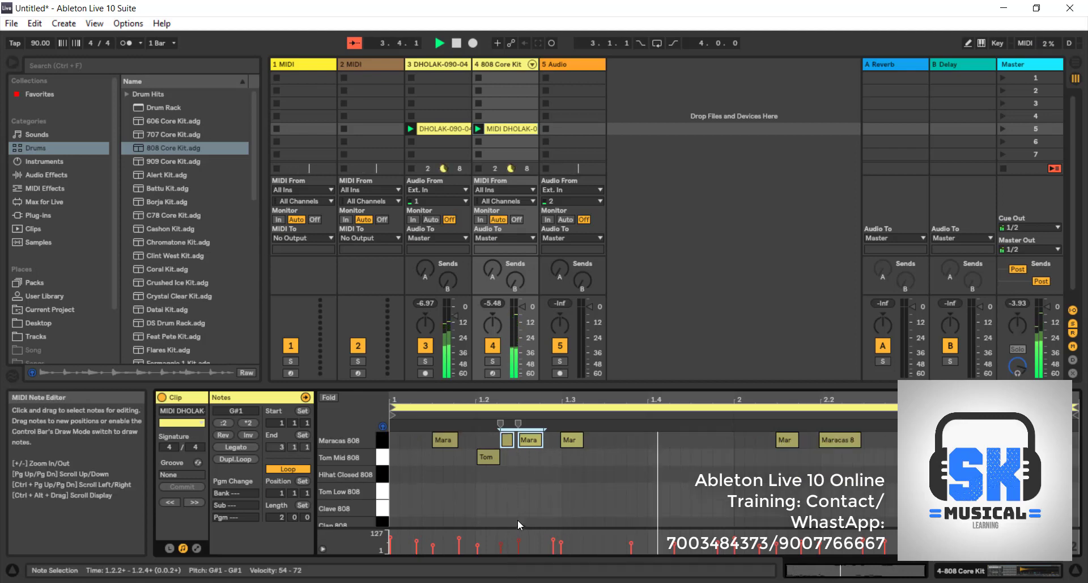
pyautogui.scroll(3, 511, 516)
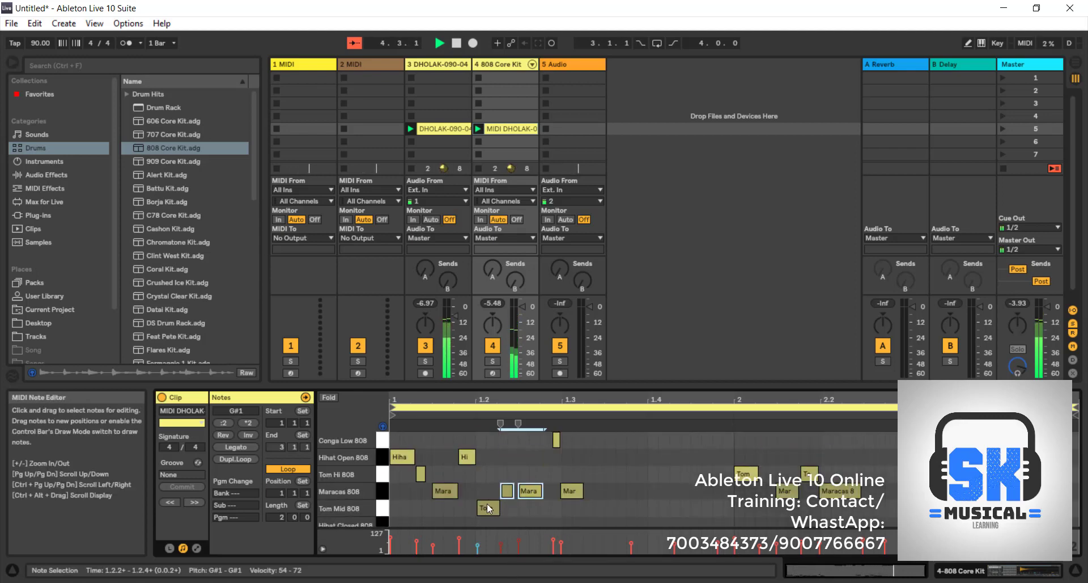
pyautogui.scroll(-3, 487, 504)
pyautogui.click(389, 488)
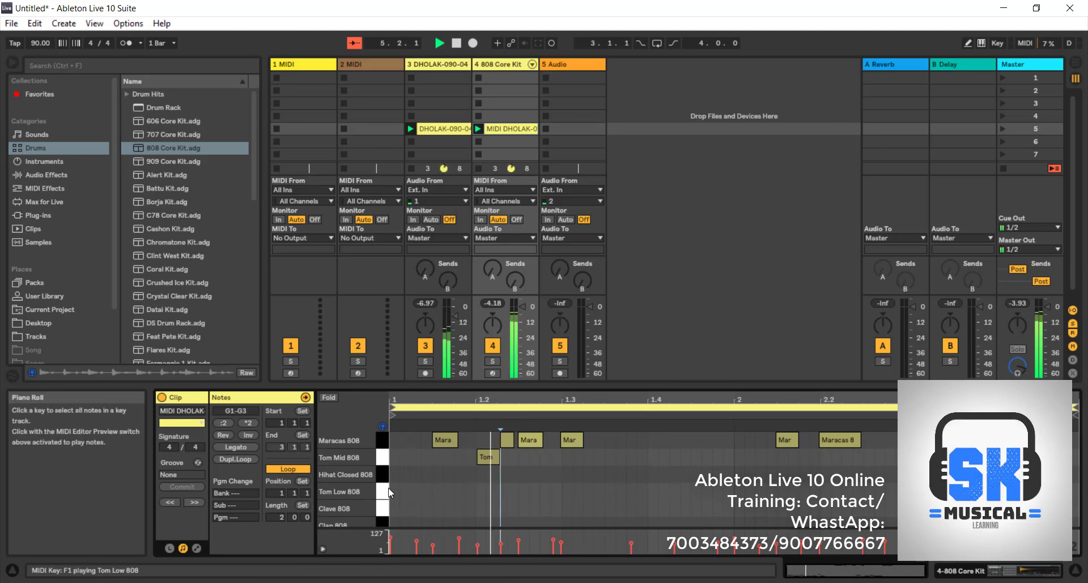
pyautogui.scroll(-3, 387, 487)
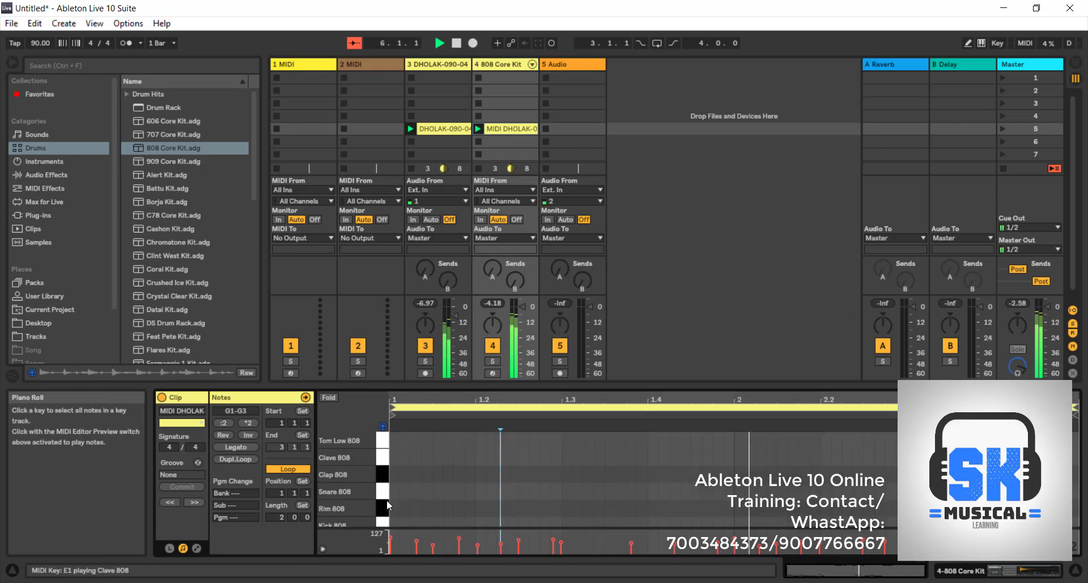
pyautogui.click(380, 518)
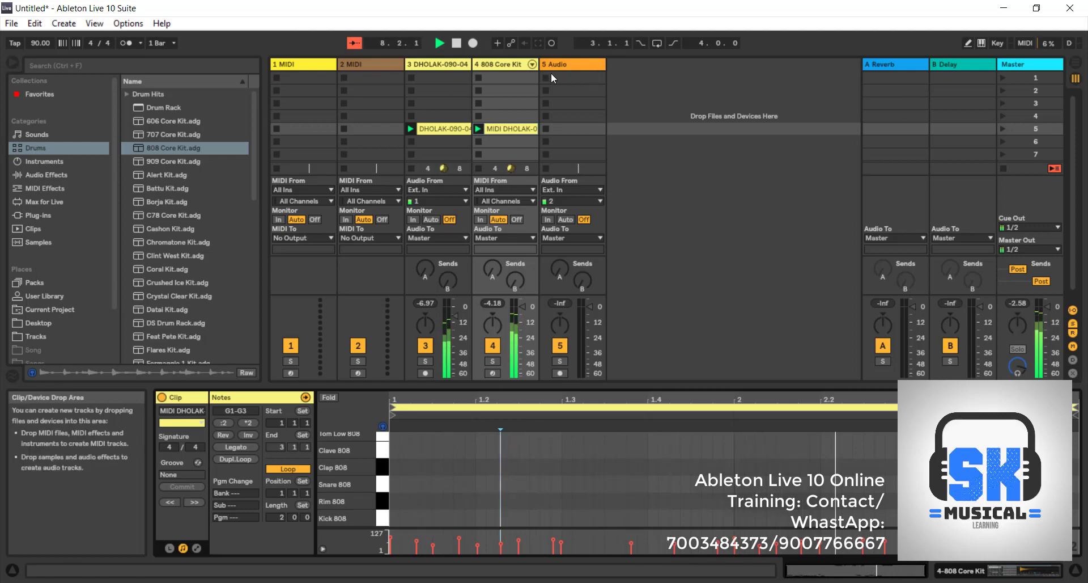
# - In Draw Mode, add Kick 808 notes on every beat from 1 through 2.2 and on the following beat, and listen to the result
pyautogui.click(969, 44)
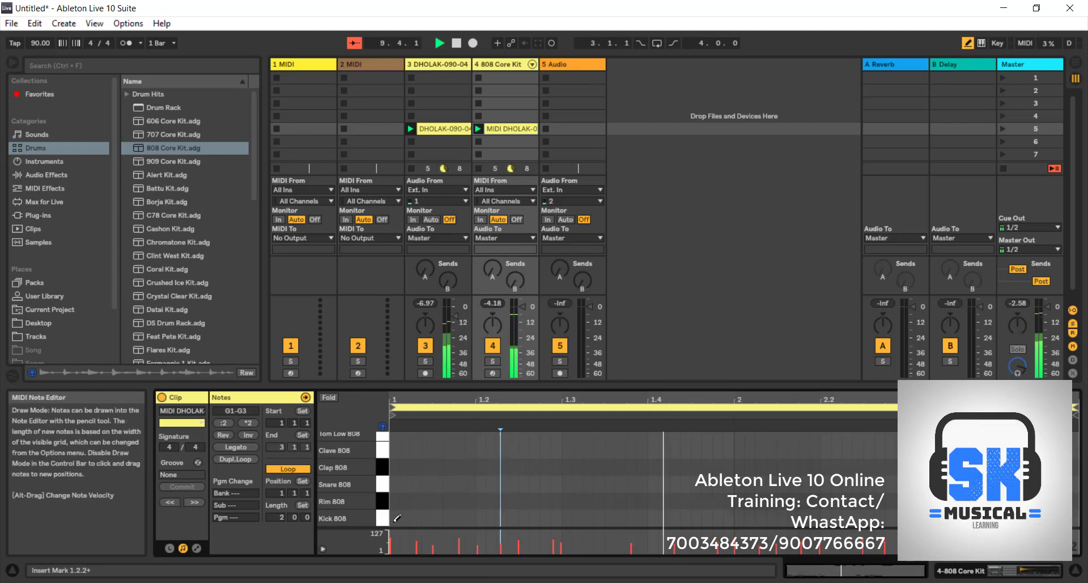
pyautogui.click(395, 518)
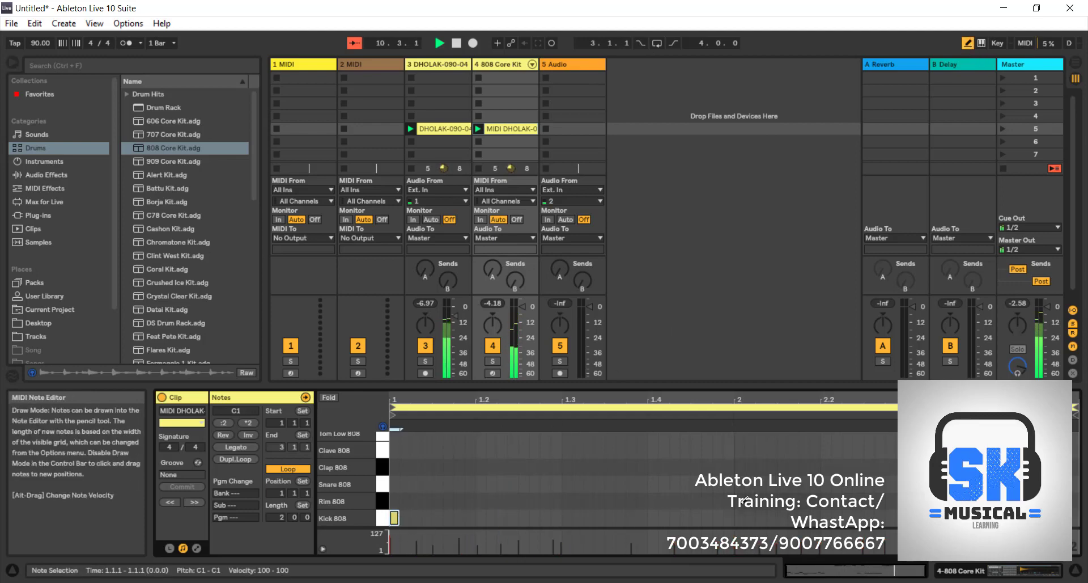
pyautogui.click(739, 517)
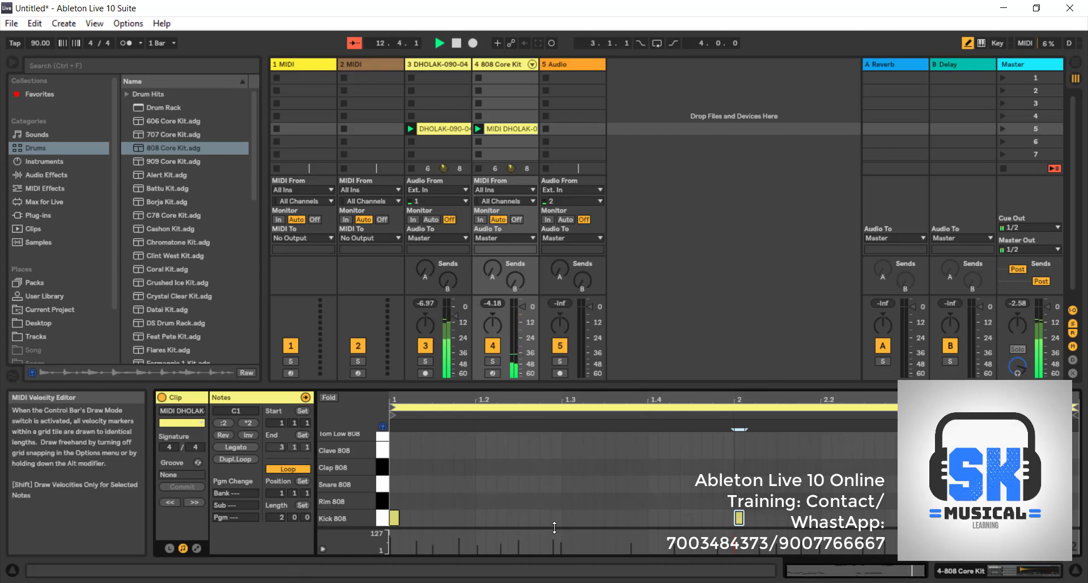
pyautogui.click(480, 517)
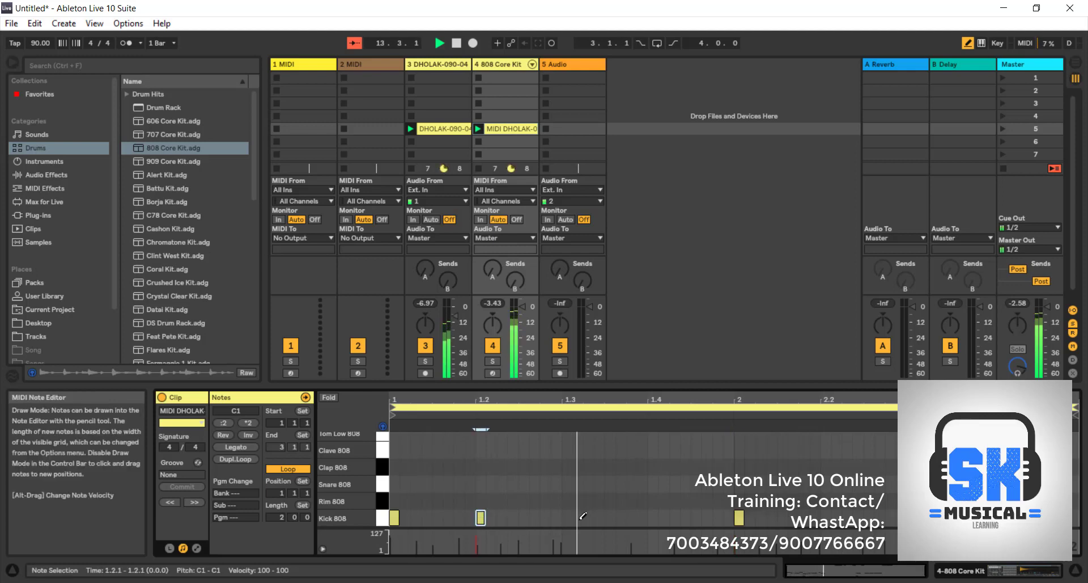
pyautogui.click(583, 517)
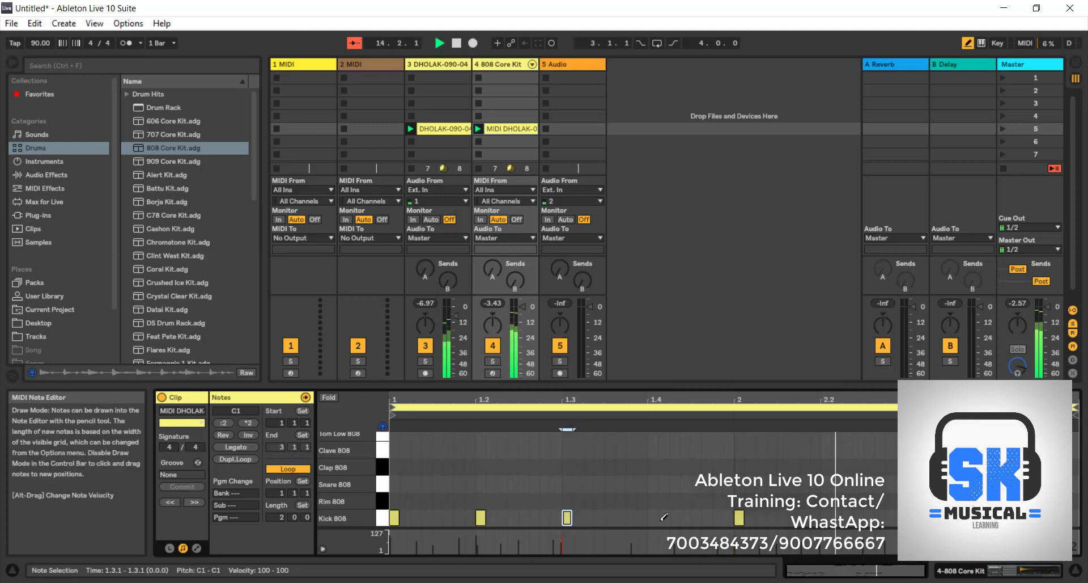
pyautogui.click(653, 517)
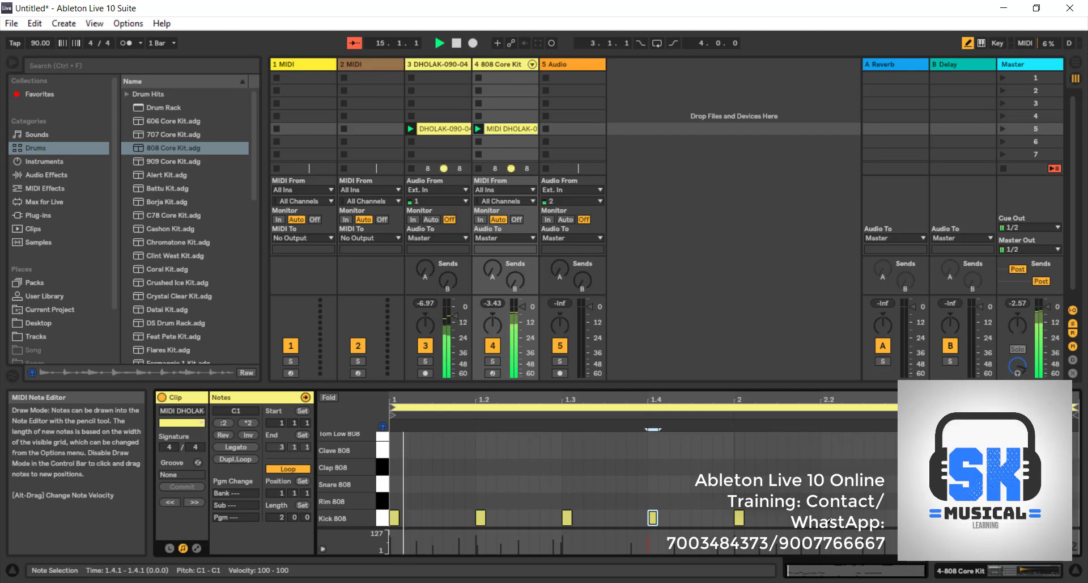
pyautogui.click(826, 517)
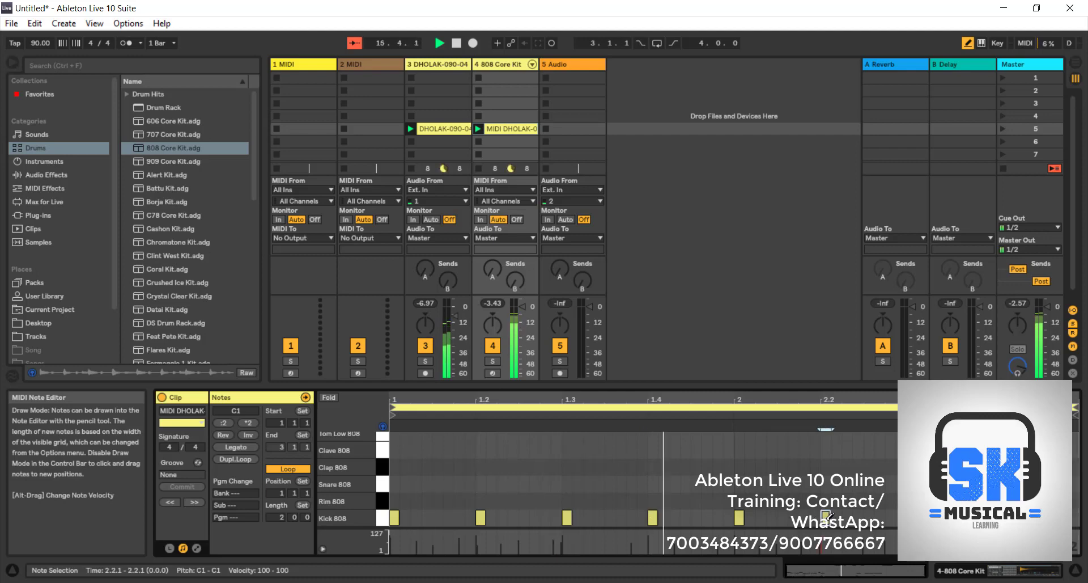
pyautogui.click(912, 517)
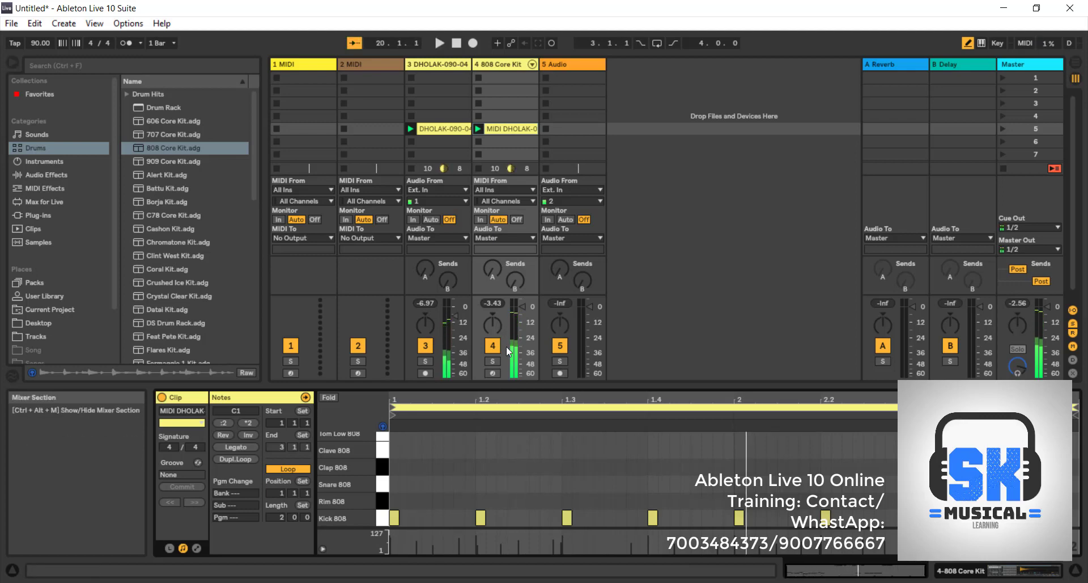
pyautogui.press('space')
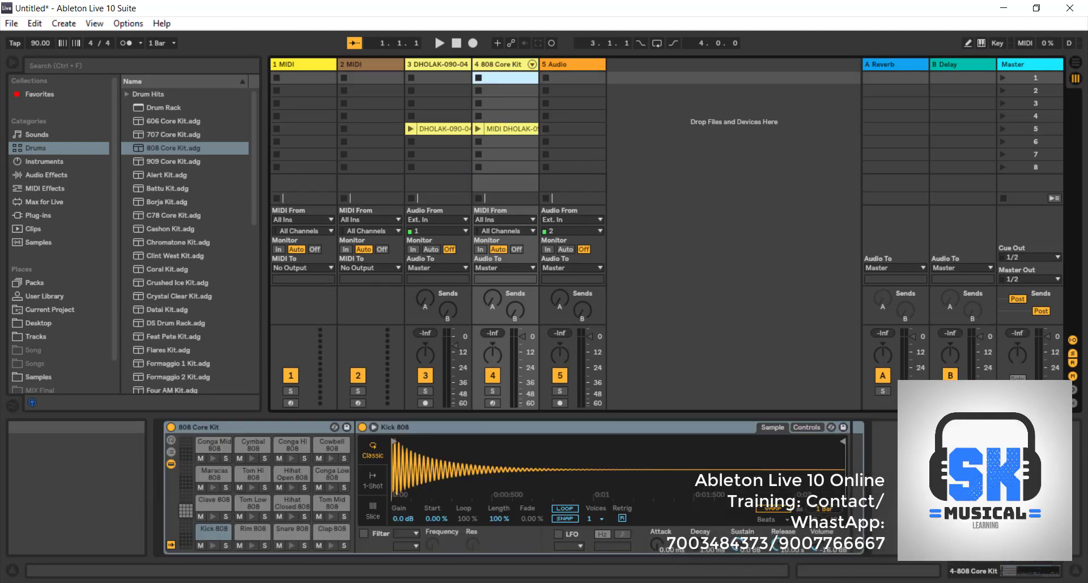
# - Switch to the untitled drawing in Paint
pyautogui.moveTo(682, 582)
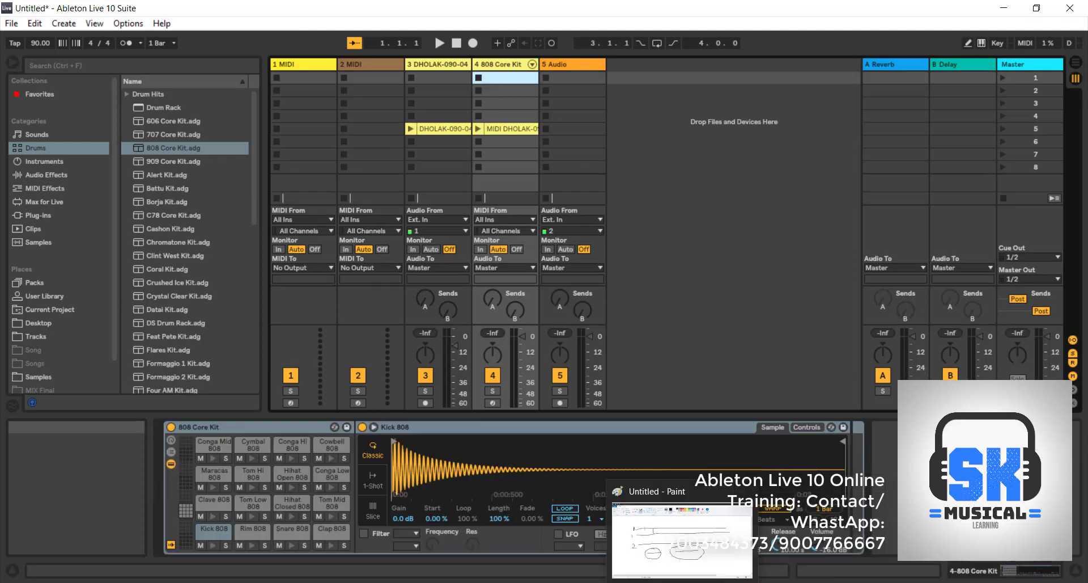
pyautogui.click(683, 582)
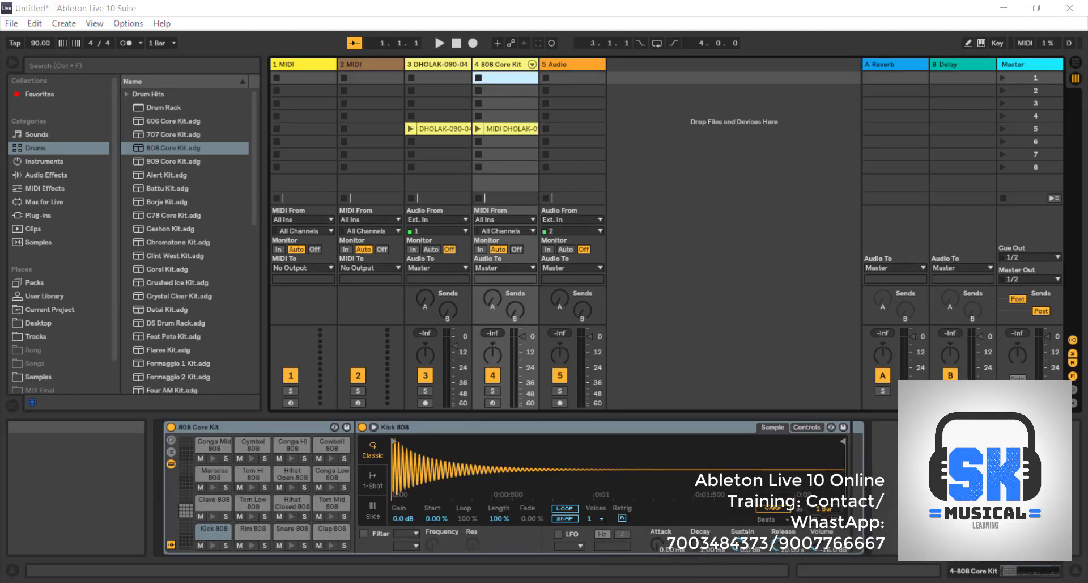